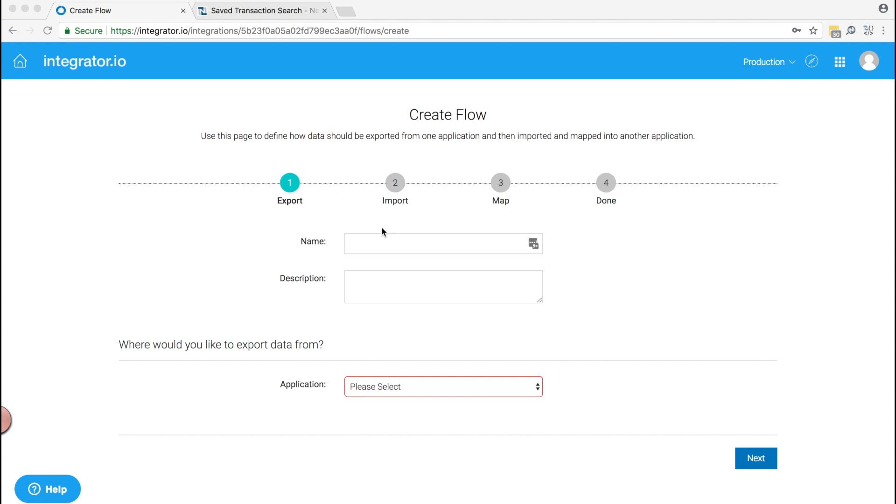
# Step: Name the flow's export "NS Export" and choose NetSuite as the application to export data from
pyautogui.click(379, 244)
pyautogui.write('NS Export')
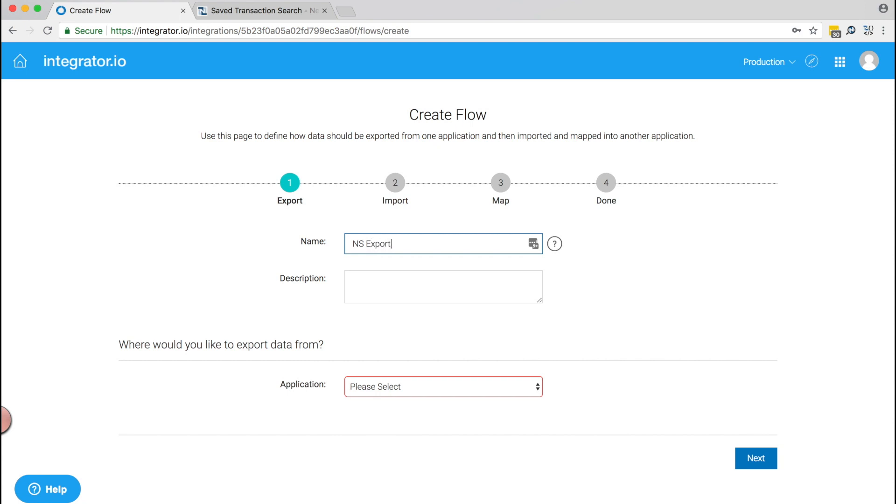
pyautogui.click(403, 387)
pyautogui.scroll(-10, 402, 381)
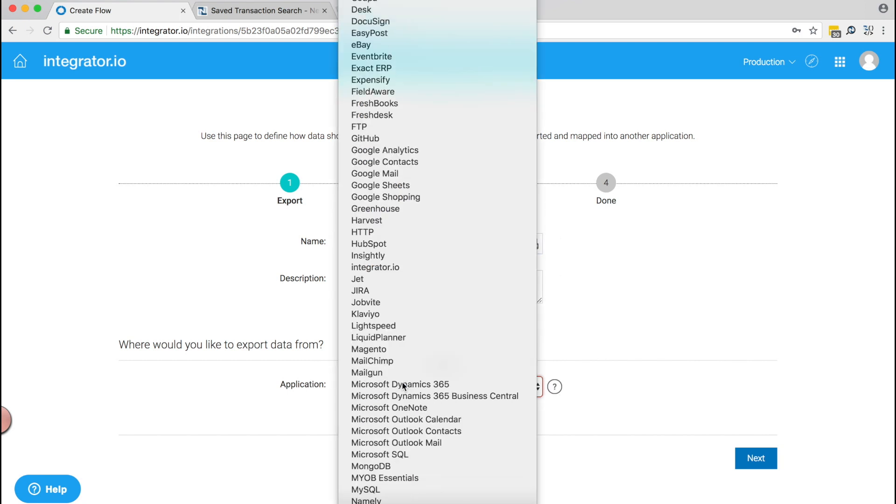
pyautogui.click(402, 503)
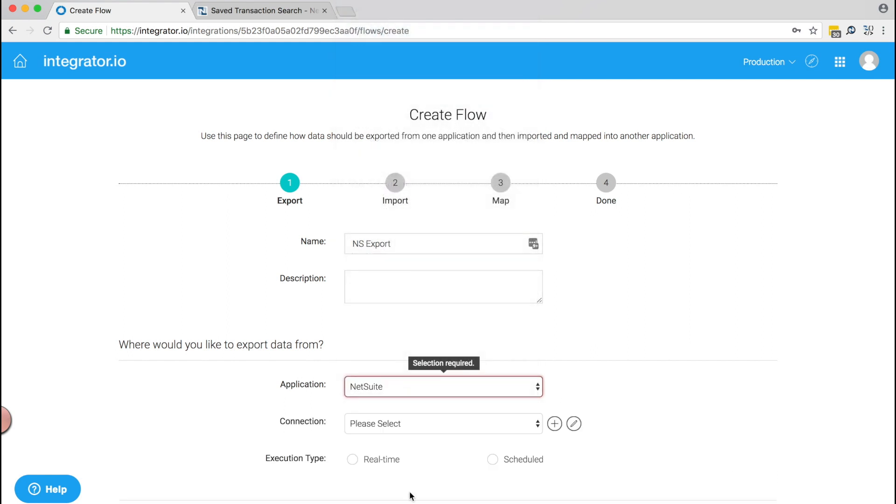
# Step: Use the existing test NetSuite connection for the export and set its execution type to Real-time
pyautogui.scroll(-2, 619, 309)
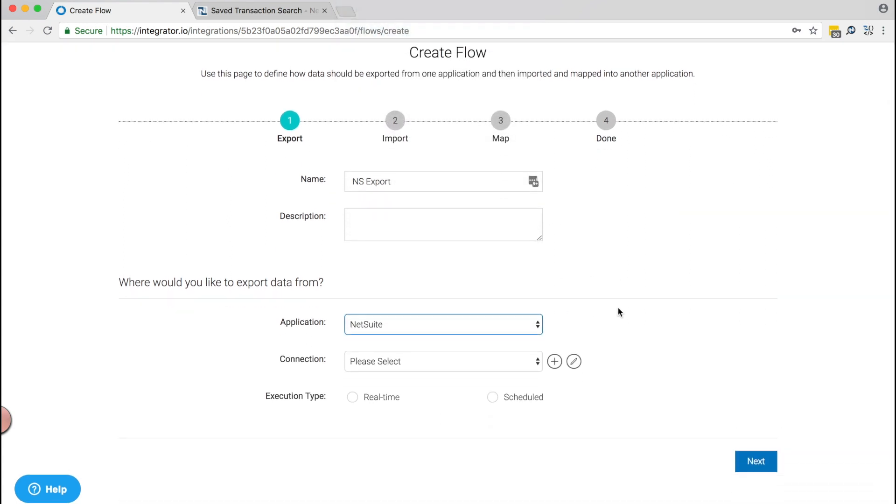
pyautogui.click(515, 356)
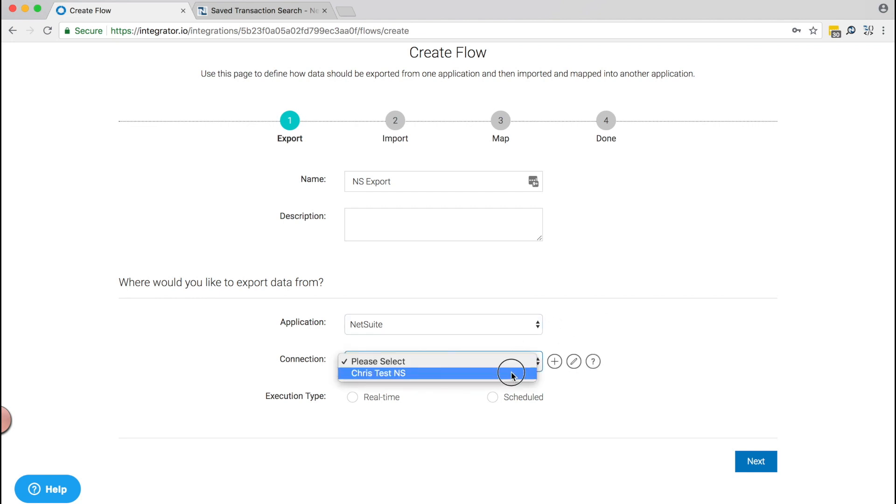
pyautogui.click(511, 372)
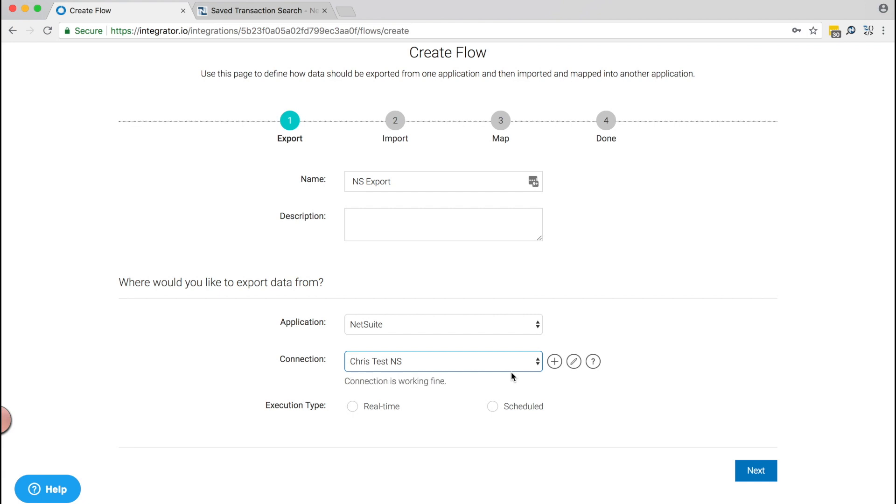
pyautogui.scroll(-1, 599, 328)
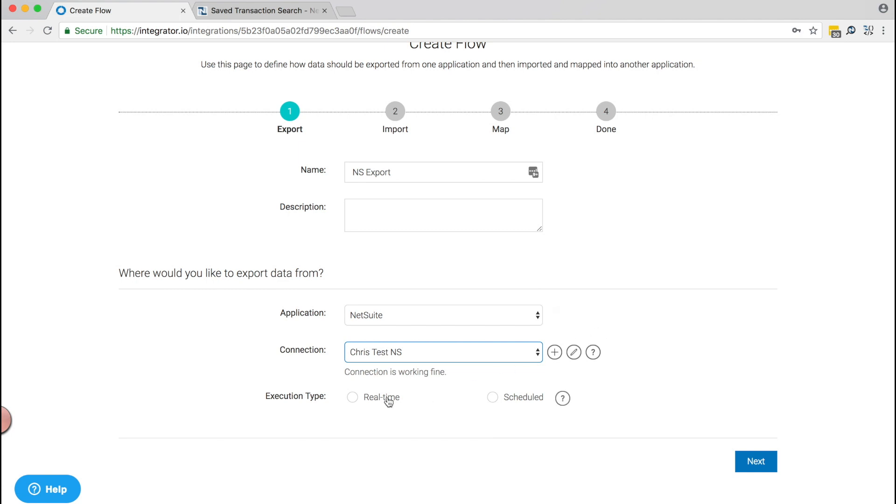
pyautogui.click(349, 400)
pyautogui.click(350, 399)
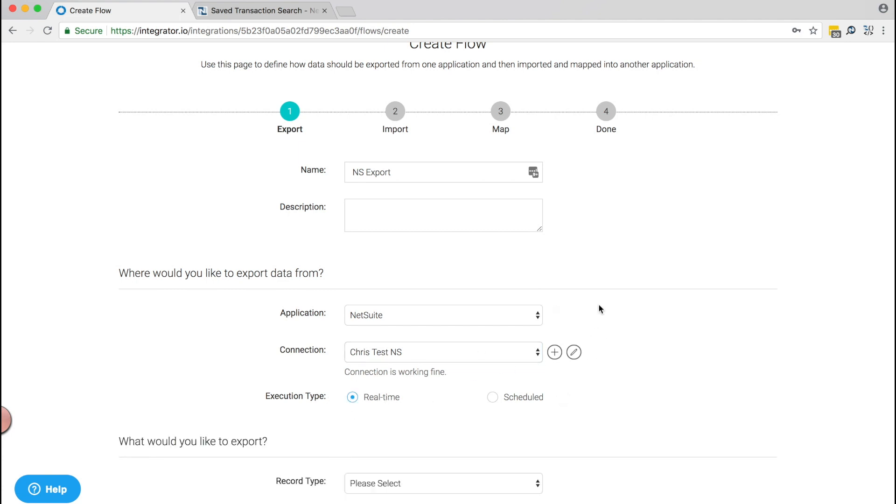
# Step: Set the record type of the real-time export to Sales Order
pyautogui.scroll(-3, 598, 304)
pyautogui.scroll(-1, 601, 309)
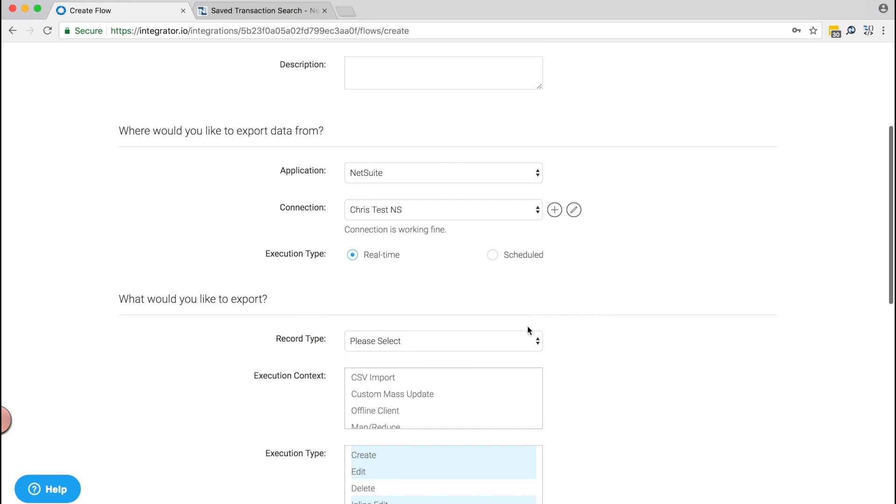
pyautogui.click(477, 337)
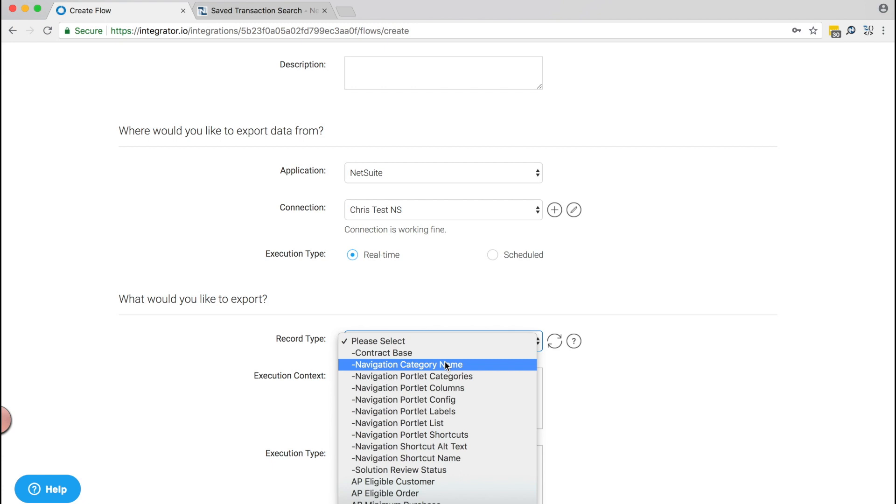
pyautogui.click(555, 340)
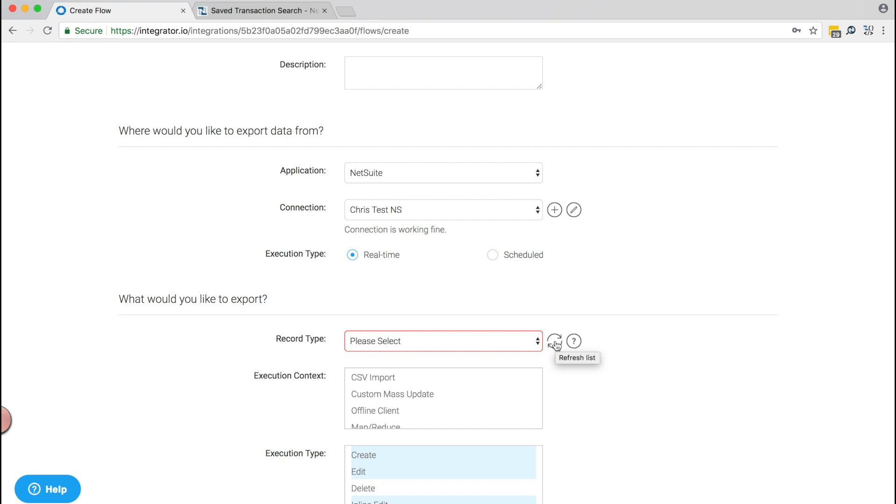
pyautogui.click(494, 343)
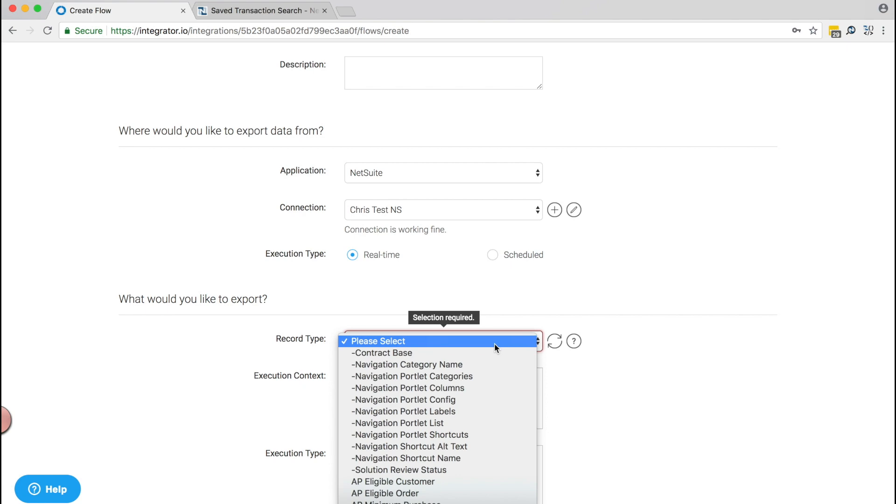
pyautogui.scroll(-20, 494, 343)
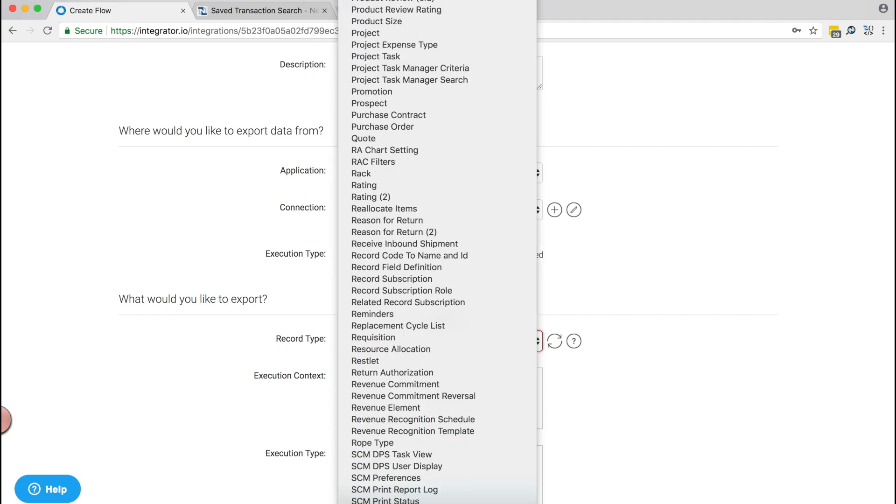
pyautogui.scroll(-5, 441, 446)
pyautogui.click(441, 446)
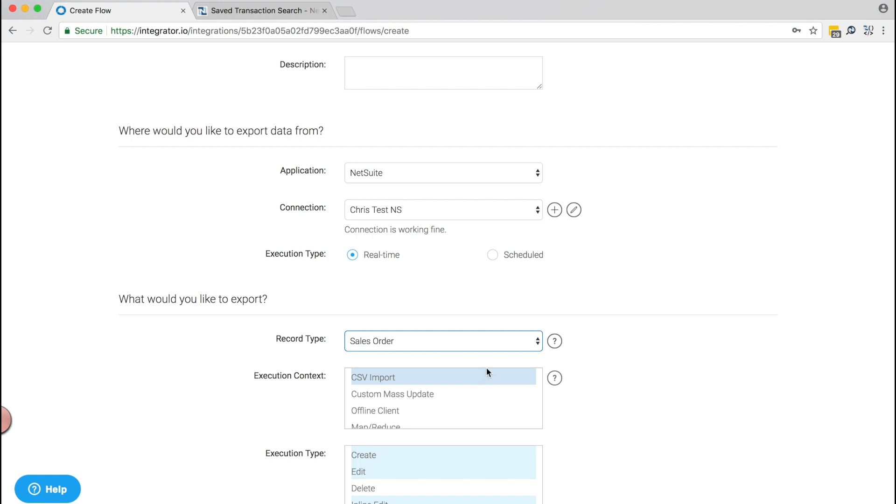
# Step: Examine the available Execution Context and Execution Type options and which of them are selected by default
pyautogui.scroll(-3, 631, 350)
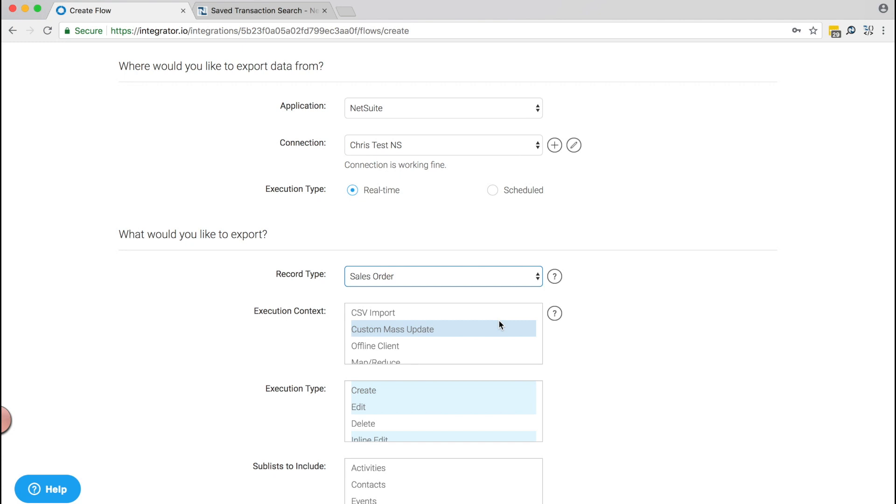
pyautogui.scroll(-5, 499, 321)
pyautogui.scroll(-2, 499, 320)
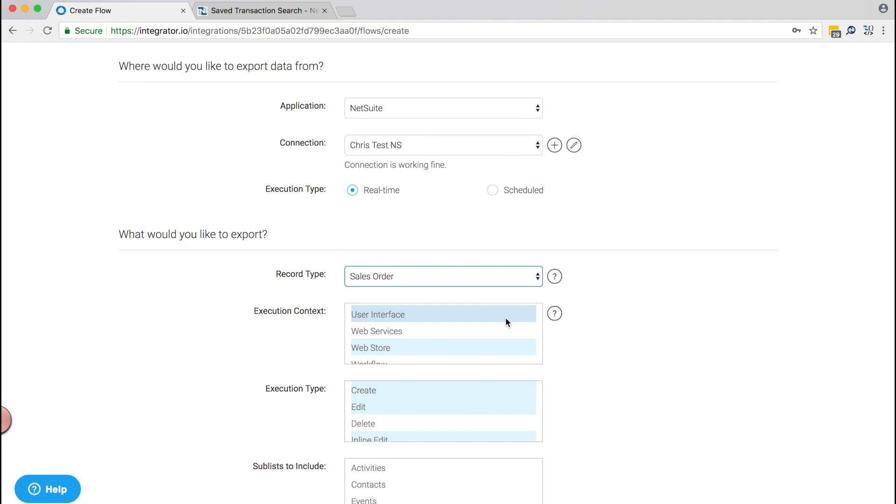
pyautogui.scroll(-1, 505, 318)
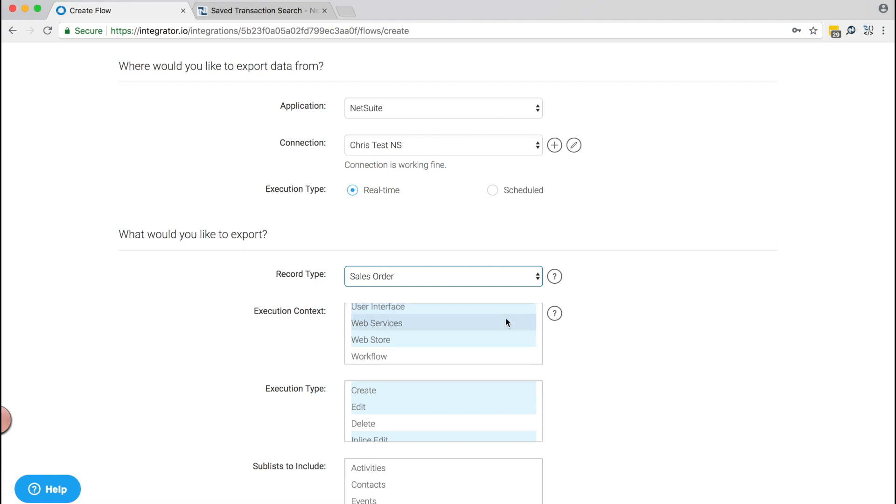
pyautogui.scroll(3, 506, 321)
pyautogui.scroll(1, 506, 322)
pyautogui.scroll(2, 505, 322)
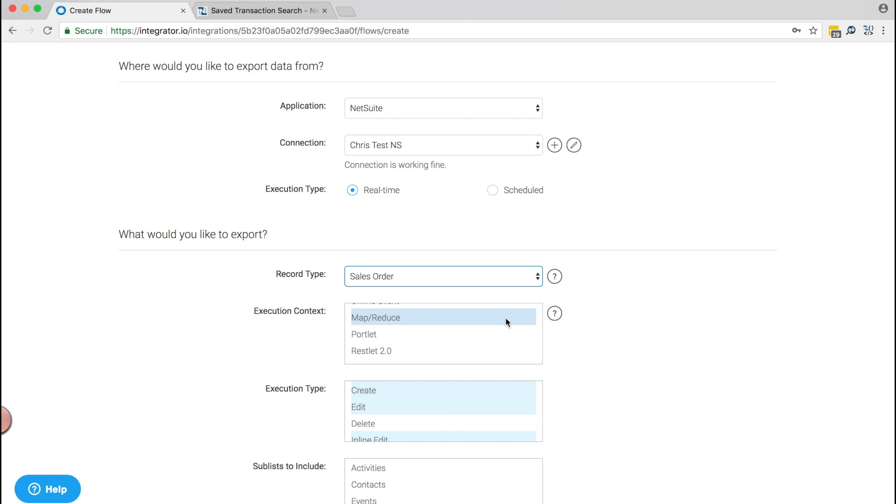
pyautogui.scroll(-3, 600, 344)
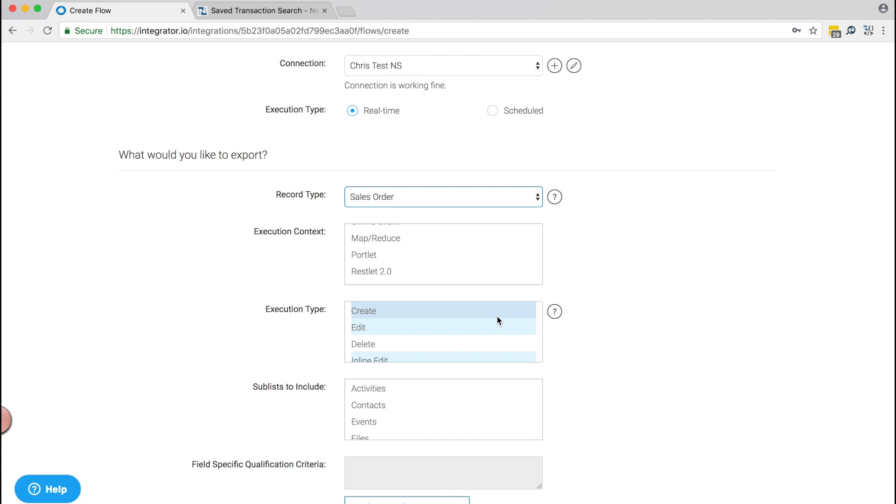
pyautogui.scroll(-2, 498, 320)
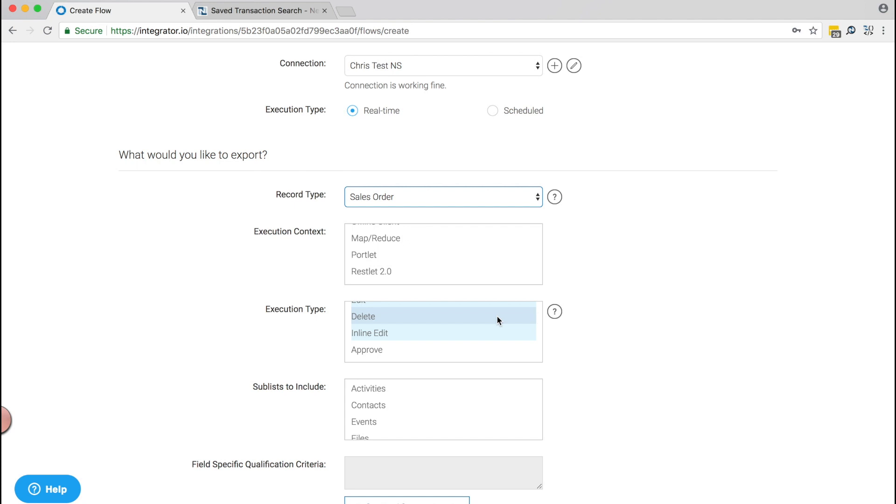
pyautogui.scroll(-1, 497, 315)
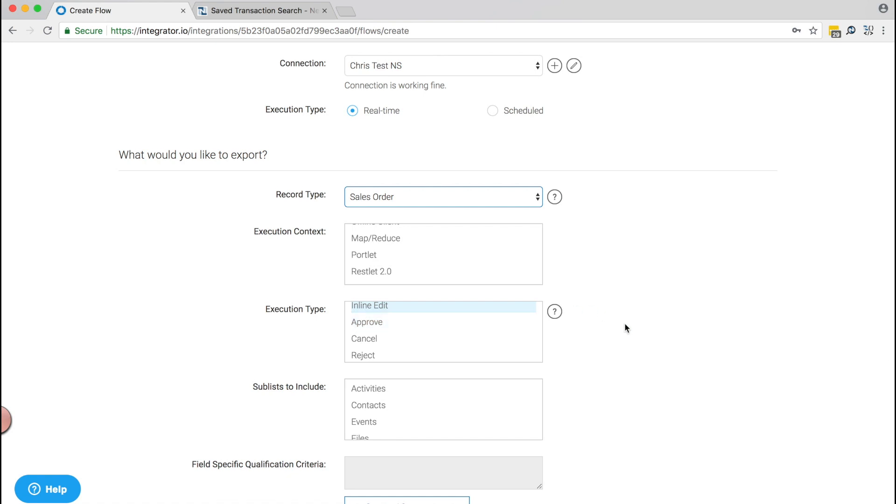
# Step: Include the Items, Payment and Shipment sublists in the sales order export
pyautogui.scroll(-2, 625, 323)
pyautogui.click(471, 353)
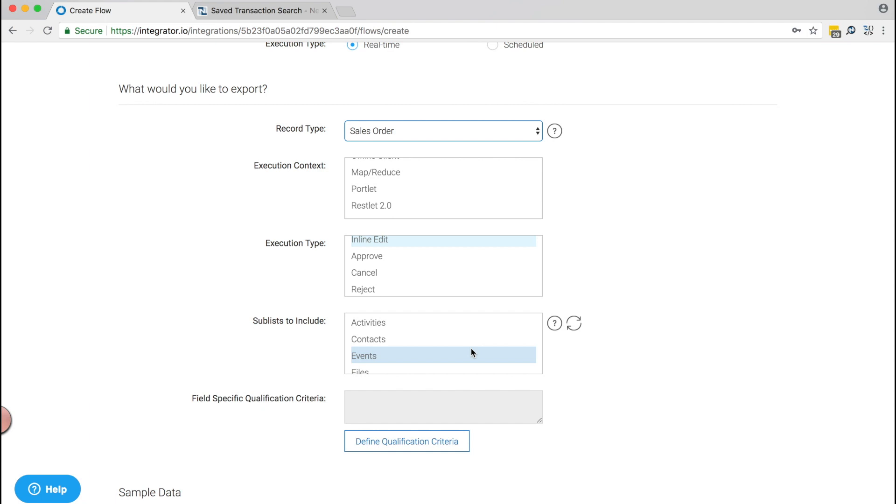
pyautogui.scroll(-4, 472, 351)
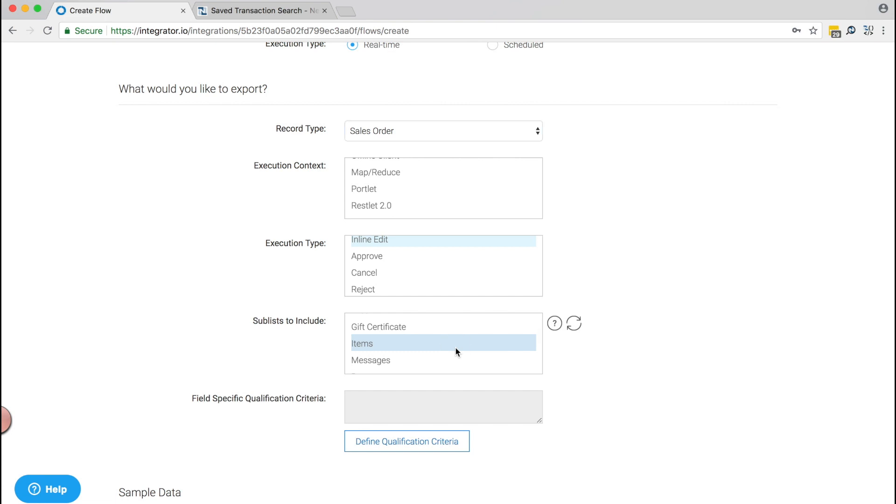
pyautogui.scroll(-2, 471, 343)
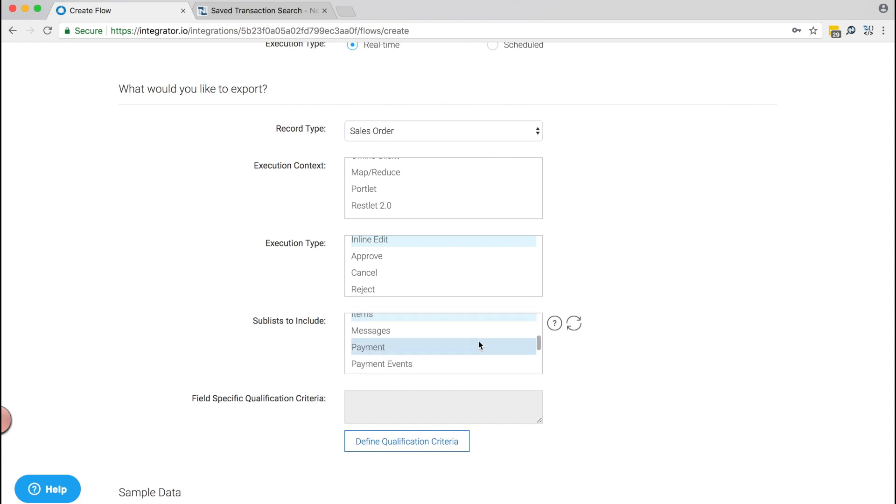
pyautogui.click(478, 343)
pyautogui.scroll(-4, 486, 336)
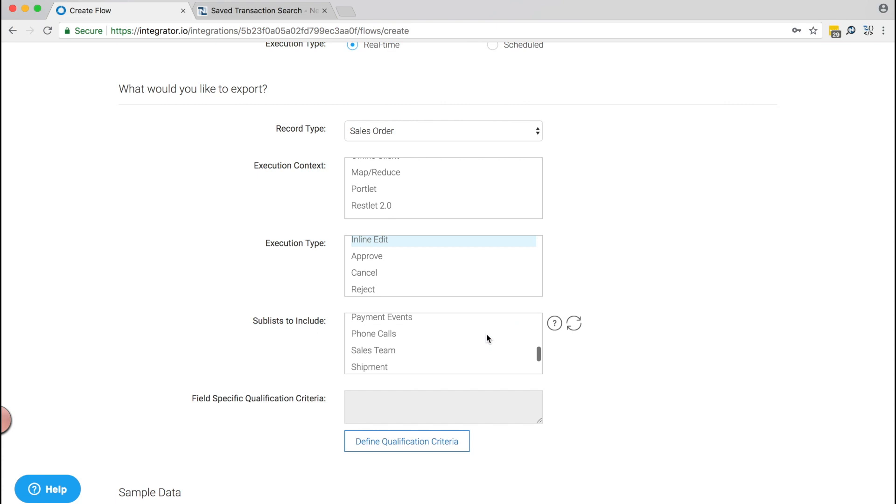
pyautogui.click(486, 335)
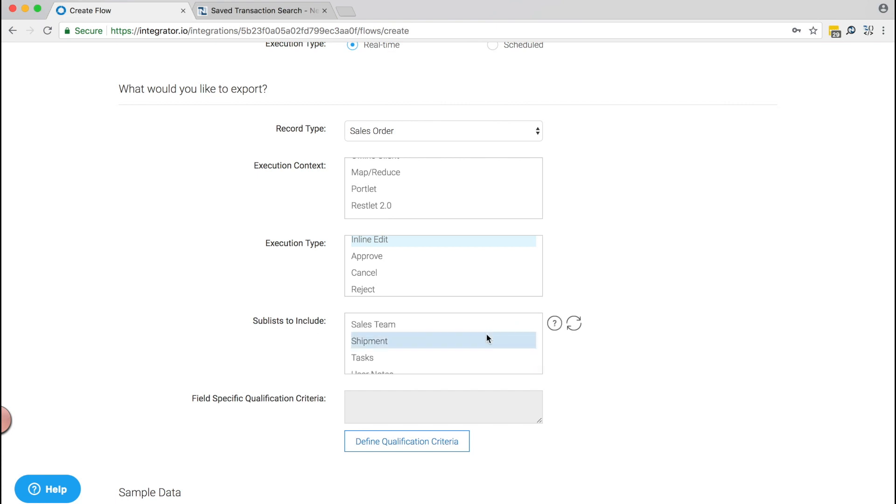
# Step: Define a field-specific qualification criterion requiring that Authorization ID is not empty
pyautogui.scroll(-2, 607, 355)
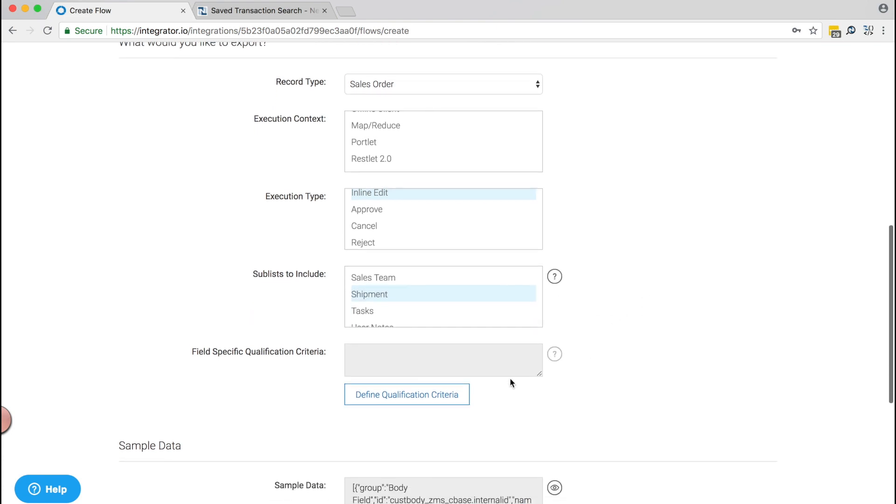
pyautogui.click(451, 391)
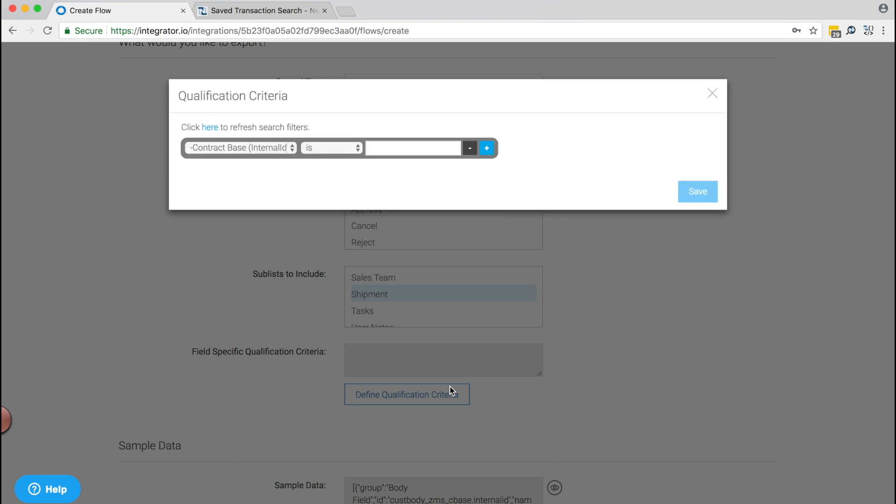
pyautogui.click(248, 150)
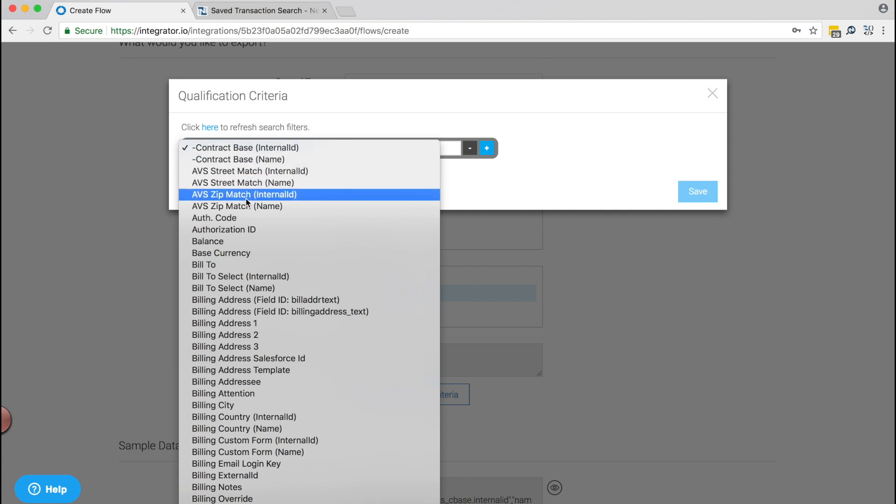
pyautogui.click(243, 229)
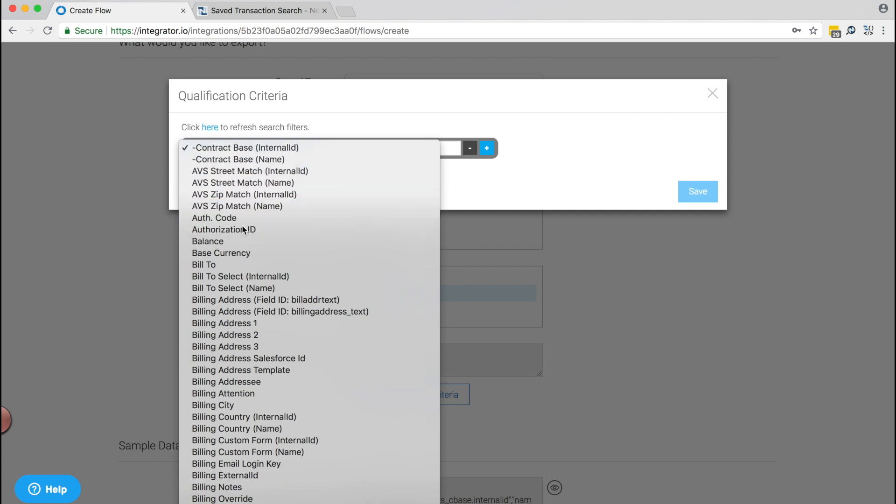
pyautogui.click(344, 150)
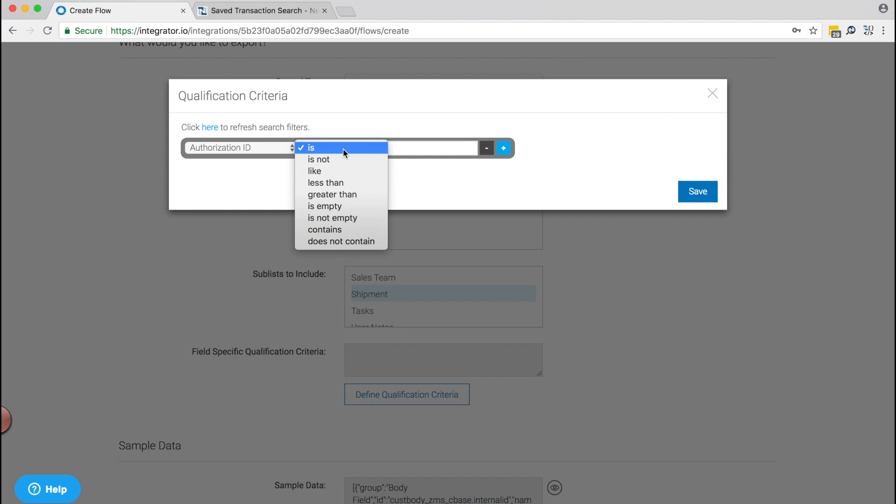
pyautogui.click(338, 218)
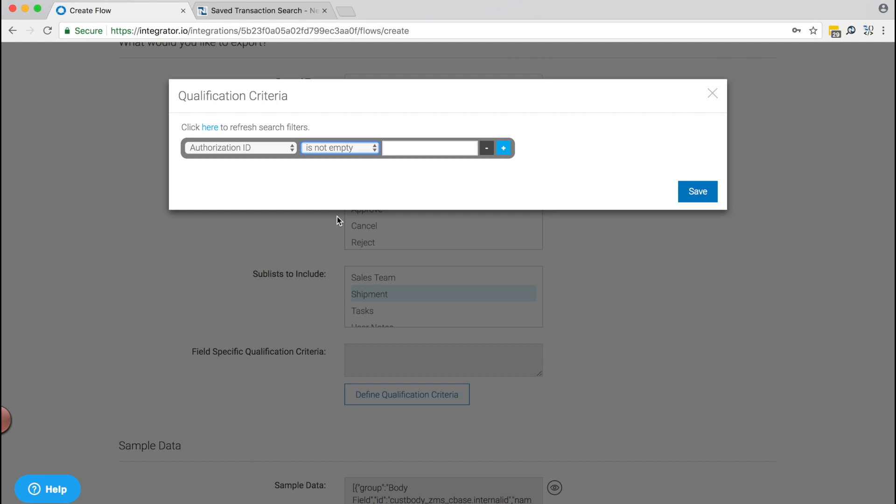
# Step: Add a second condition row, joined with AND, below the Authorization ID criterion
pyautogui.click(505, 148)
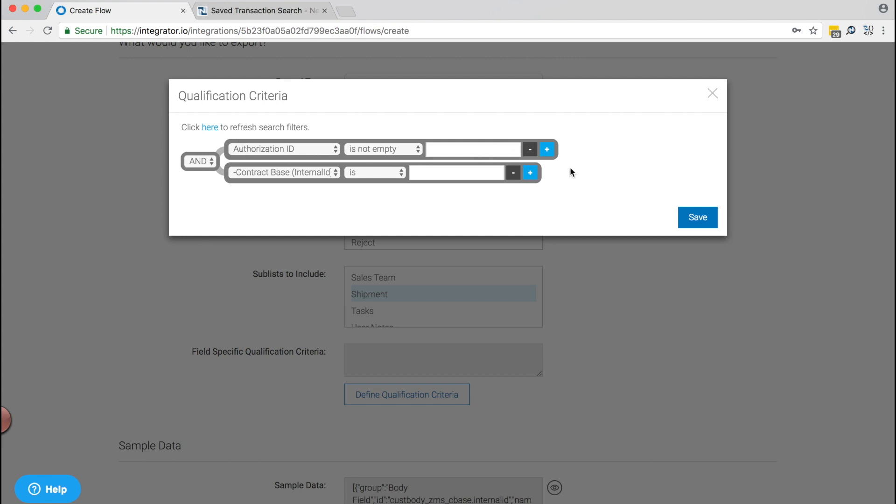
pyautogui.click(513, 173)
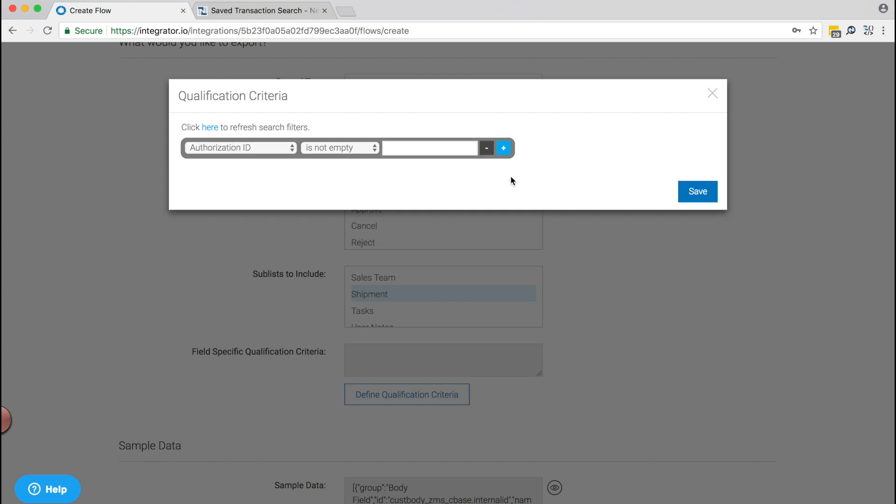
pyautogui.click(503, 148)
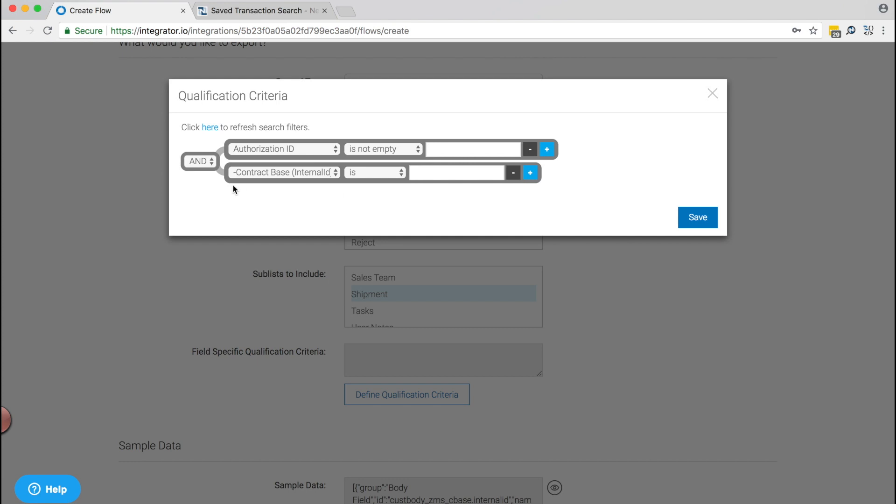
# Step: Check the logical operators available for joining the two conditions and close the qualification criteria without saving
pyautogui.click(215, 163)
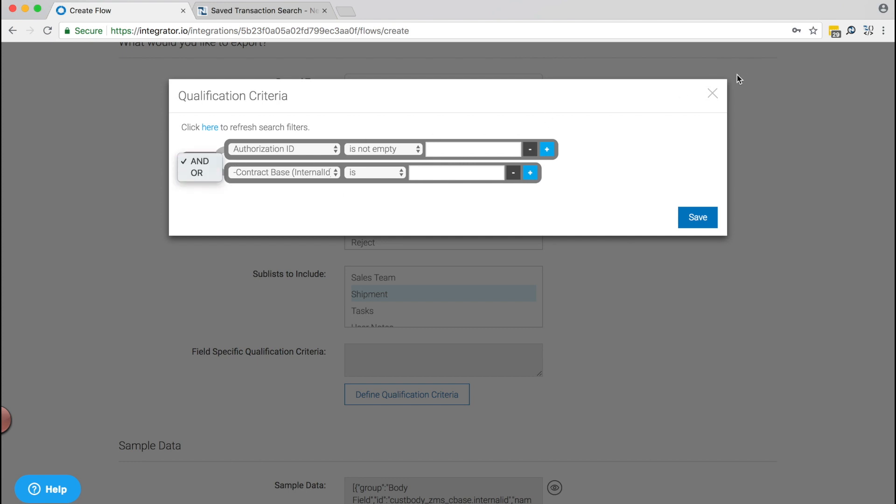
pyautogui.click(713, 96)
pyautogui.click(712, 95)
# Step: Examine the Sample Data and Advanced sections of the real-time export
pyautogui.scroll(-5, 684, 194)
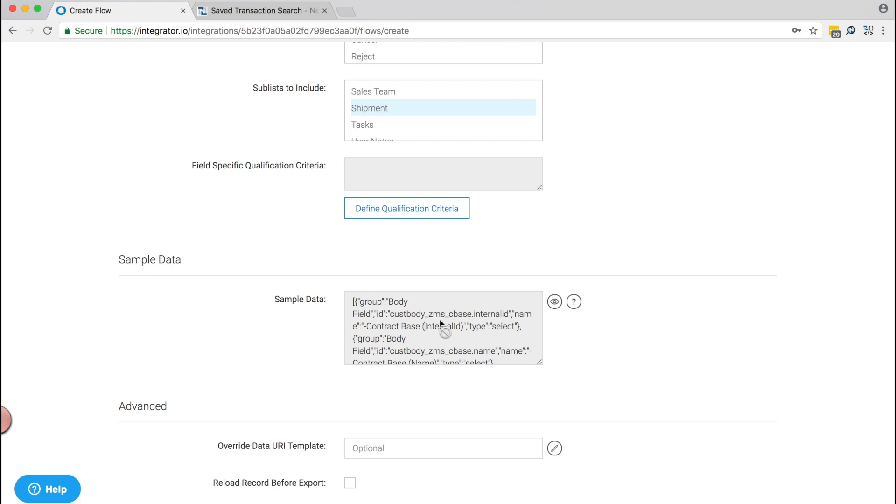
pyautogui.scroll(-3, 462, 326)
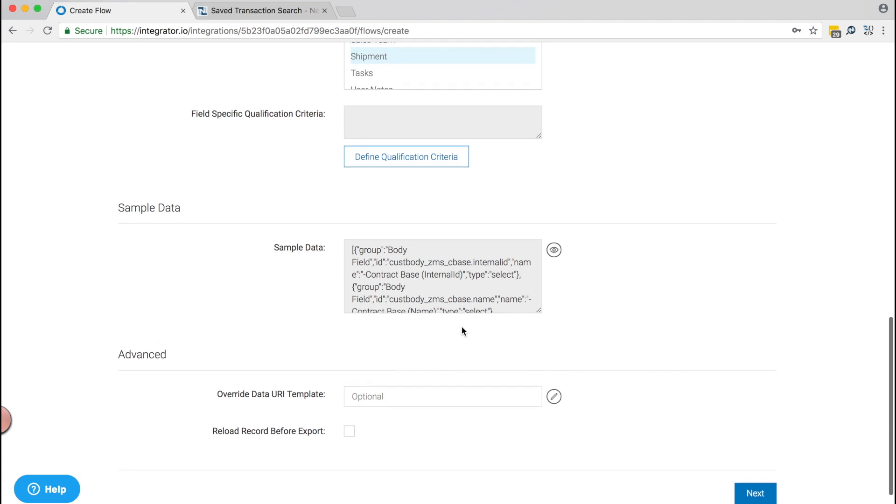
pyautogui.scroll(2, 461, 326)
pyautogui.scroll(-4, 461, 326)
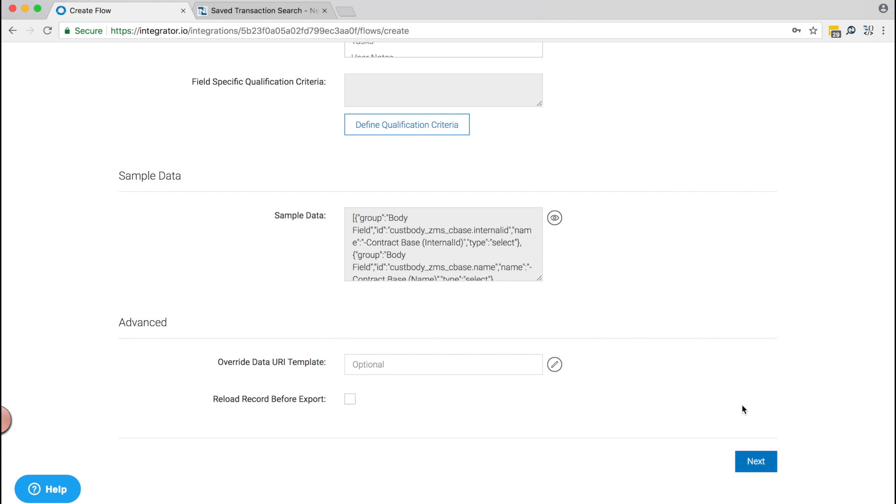
# Step: Change the export's execution type to Scheduled and its API type to RESTlet (Recommended)
pyautogui.scroll(15, 736, 369)
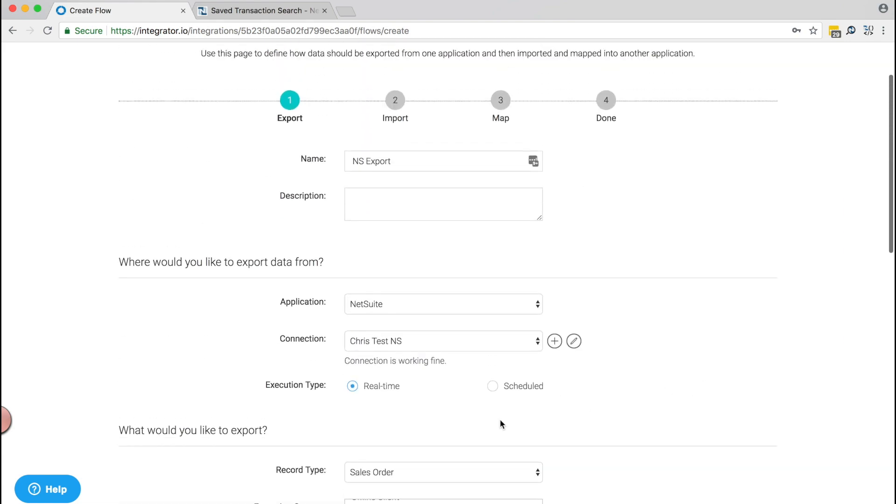
pyautogui.click(493, 388)
pyautogui.scroll(-1, 672, 299)
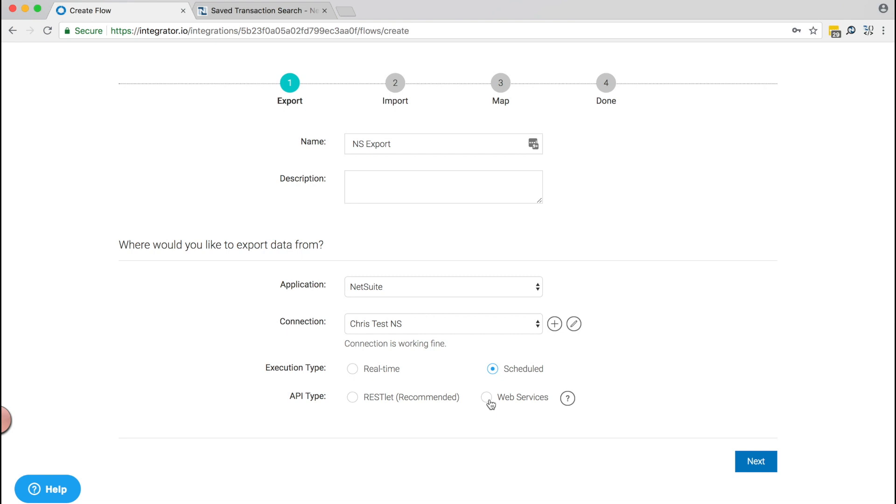
pyautogui.click(353, 397)
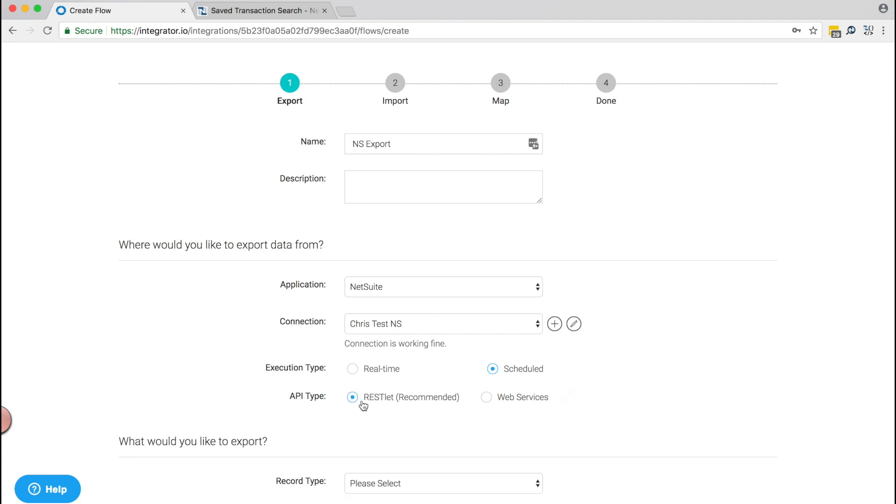
# Step: Set the record type of the scheduled export to Sales Order
pyautogui.scroll(-3, 594, 355)
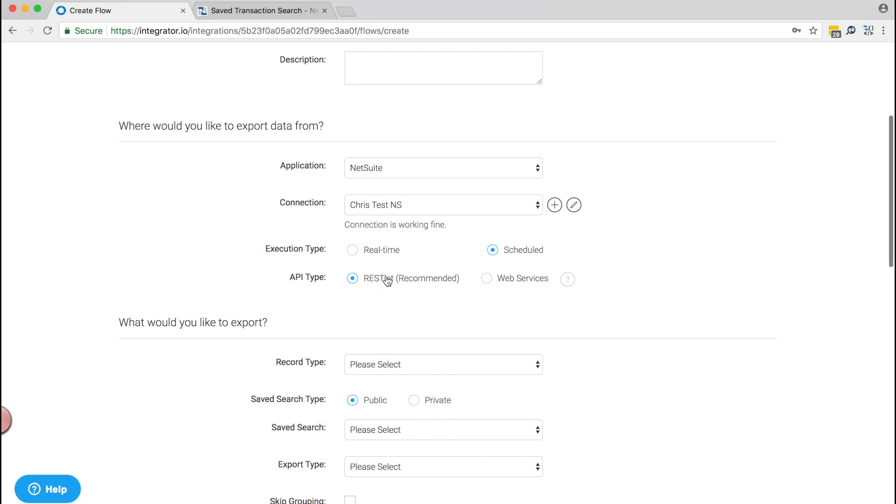
pyautogui.click(431, 368)
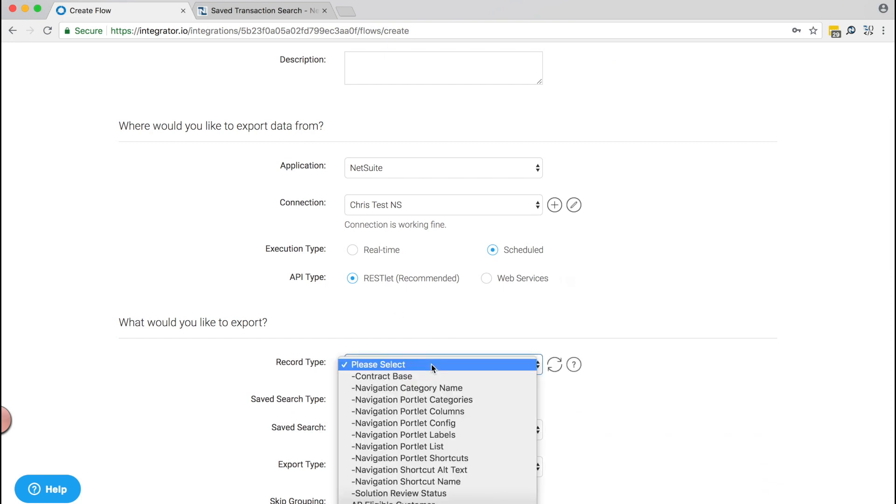
pyautogui.scroll(-15, 432, 366)
pyautogui.scroll(-3, 430, 369)
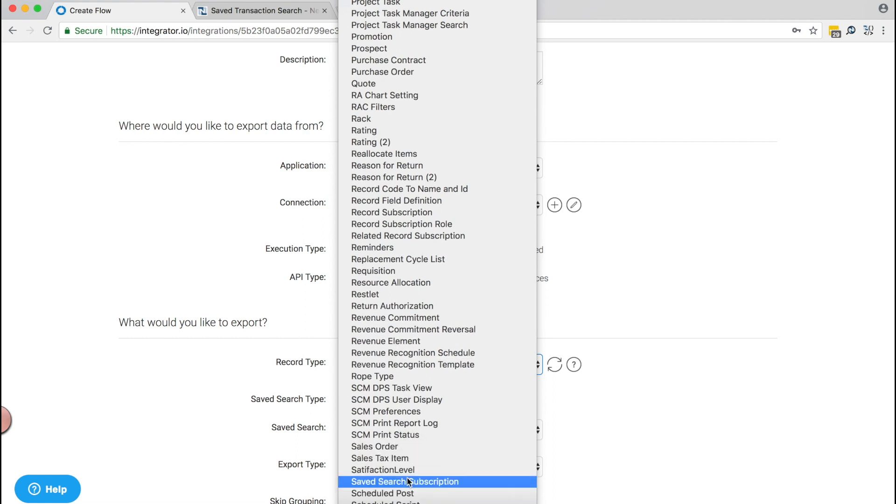
pyautogui.click(411, 450)
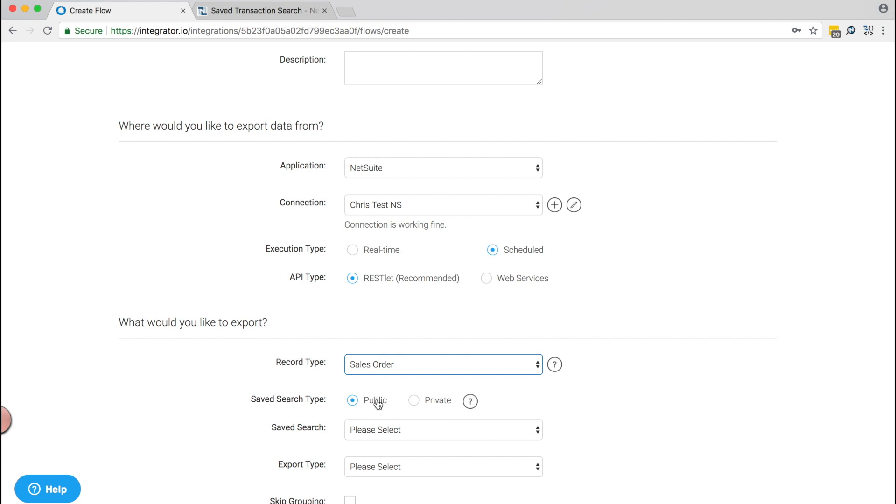
# Step: Try the Private saved search type to view its internal/script ID field, and return the type to Public
pyautogui.click(395, 427)
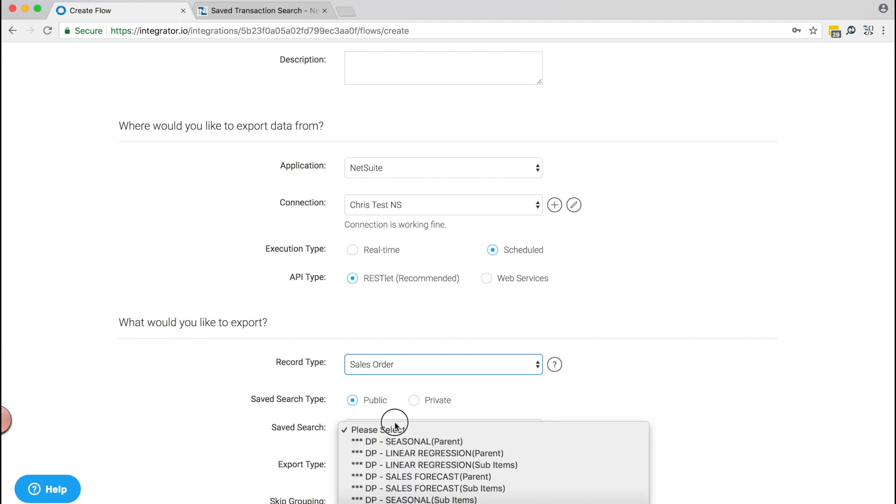
pyautogui.click(521, 409)
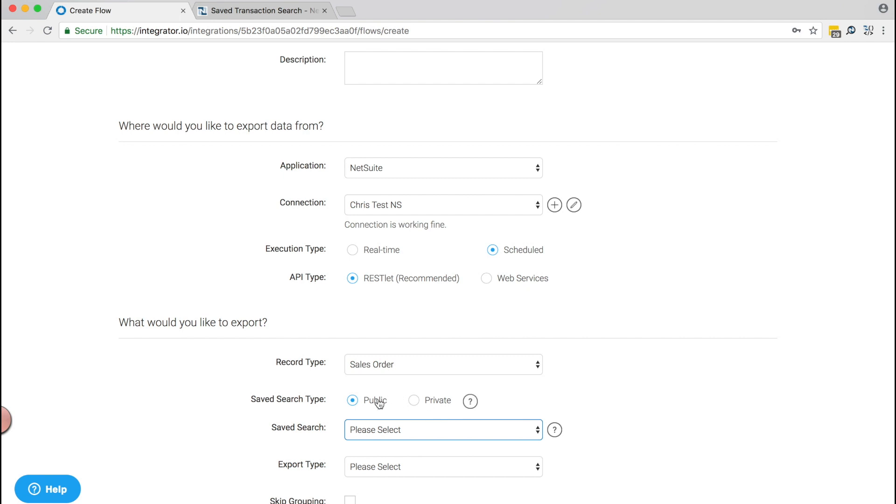
pyautogui.click(414, 403)
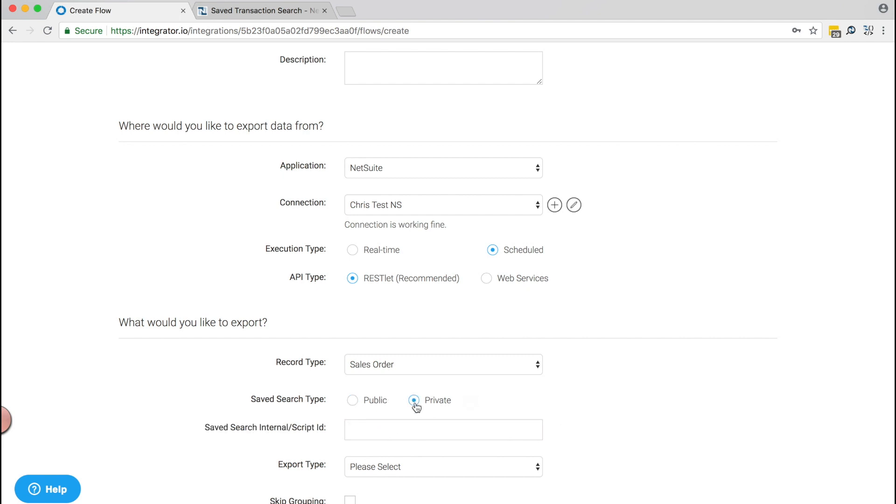
pyautogui.click(394, 427)
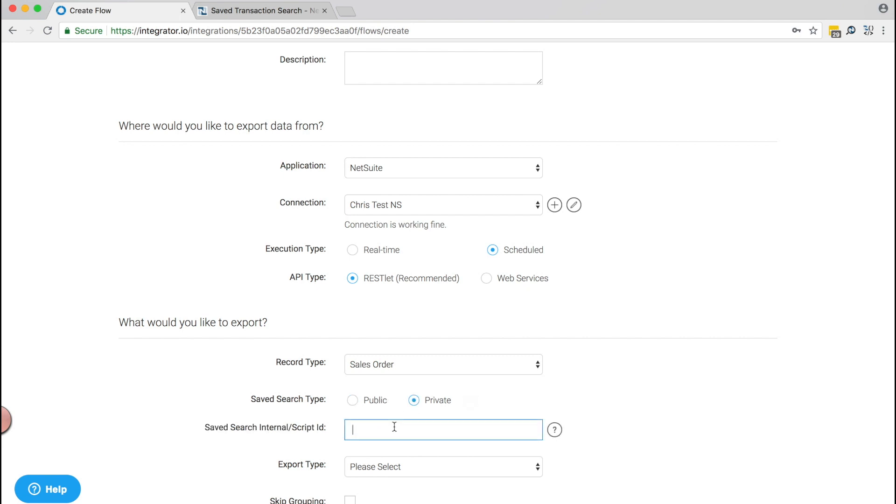
pyautogui.click(351, 401)
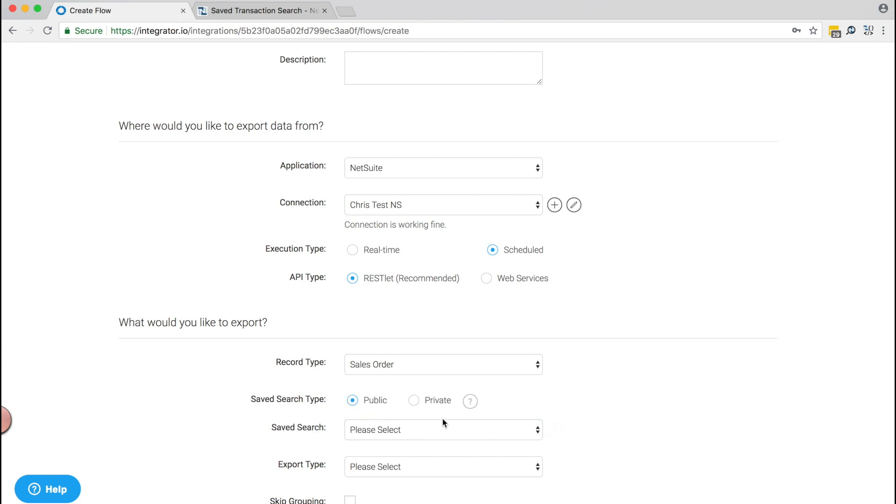
# Step: Check the saved search's title in NetSuite and select Workshop Sales Orders as the export's saved search in integrator.io
pyautogui.click(277, 13)
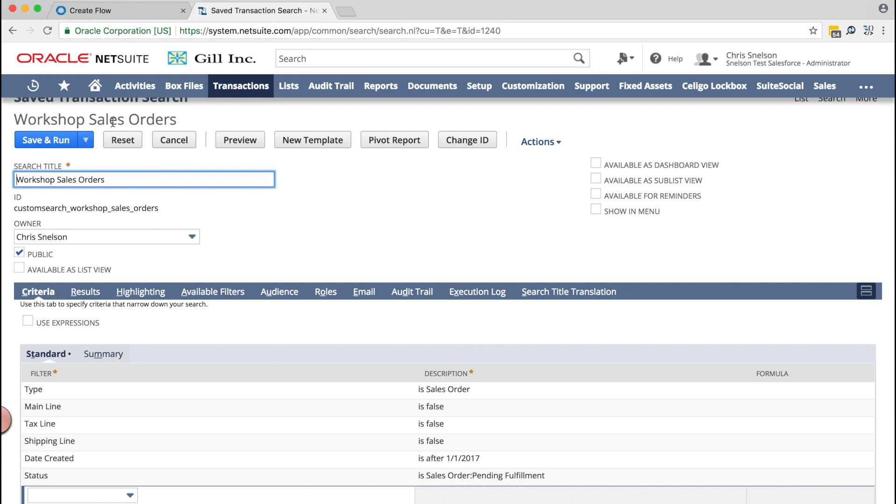
pyautogui.click(146, 14)
pyautogui.click(441, 428)
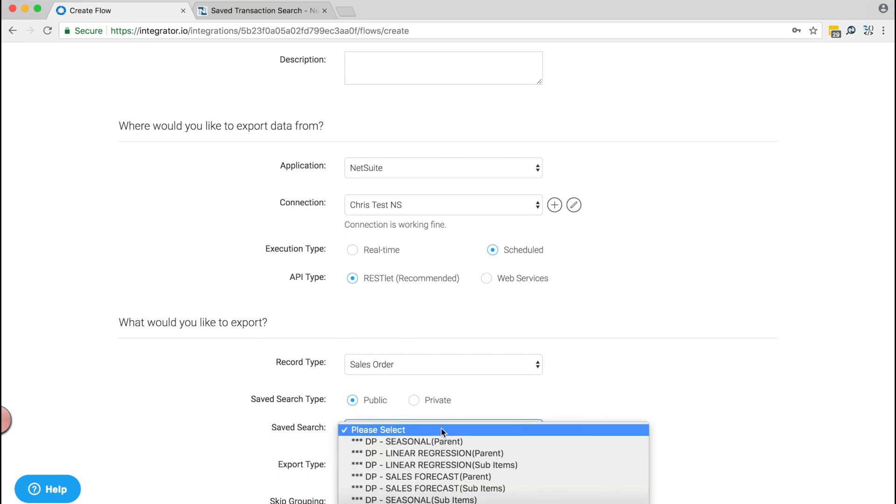
pyautogui.scroll(-15, 441, 428)
pyautogui.scroll(-2, 447, 433)
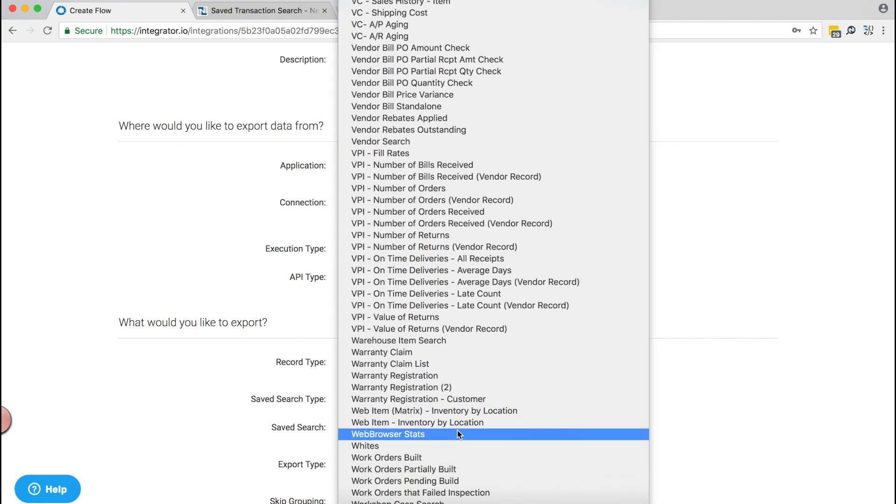
pyautogui.scroll(-1, 451, 470)
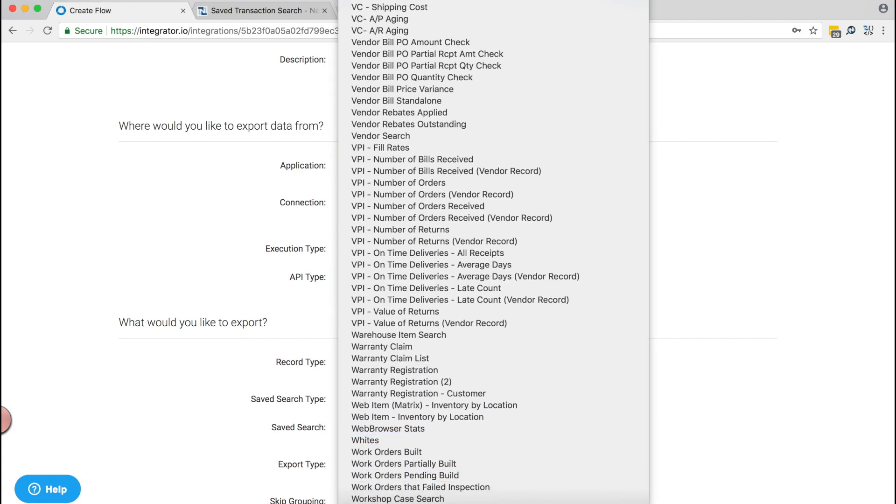
pyautogui.scroll(-1, 462, 498)
pyautogui.click(462, 498)
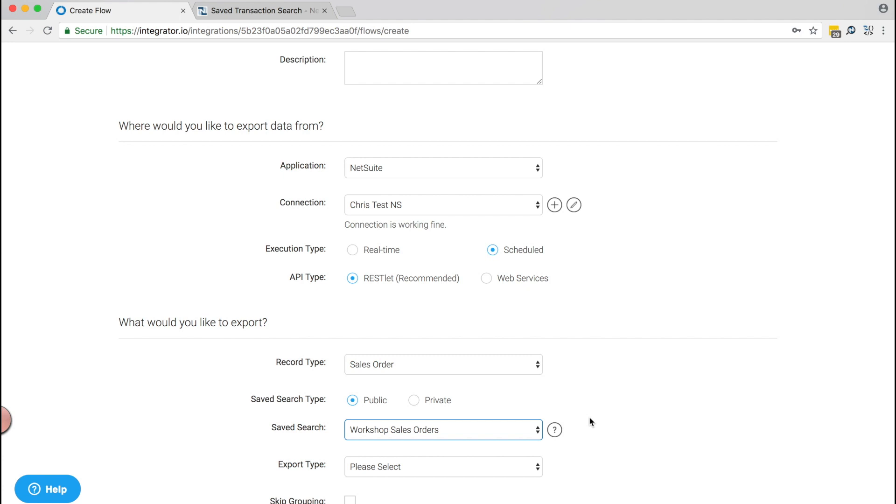
# Step: Set the export type to Delta and view the date fields it offers
pyautogui.scroll(-3, 700, 352)
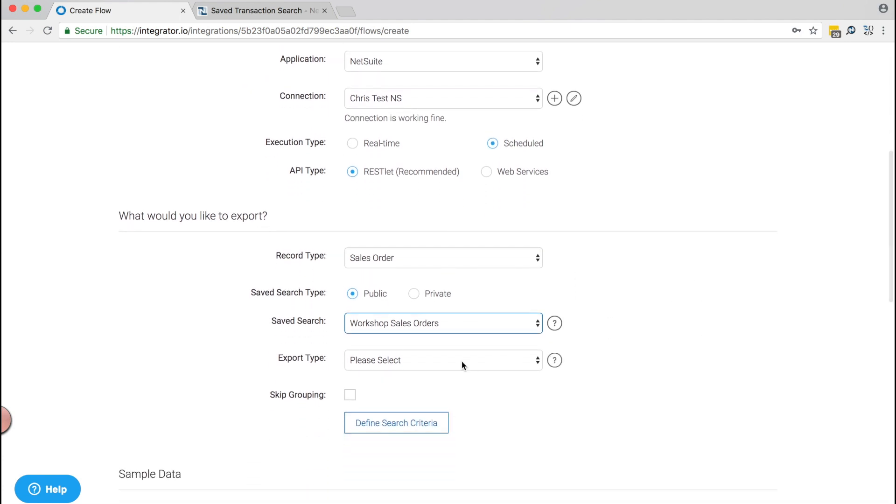
pyautogui.click(462, 365)
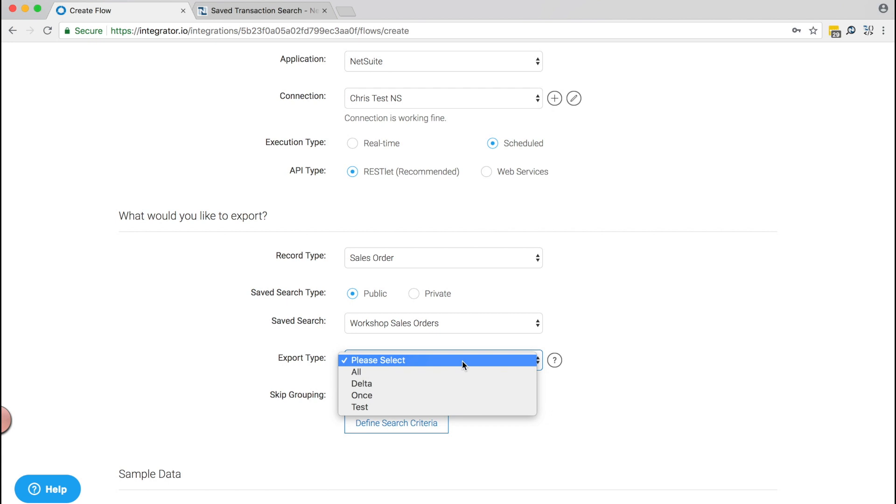
pyautogui.click(449, 384)
pyautogui.click(458, 397)
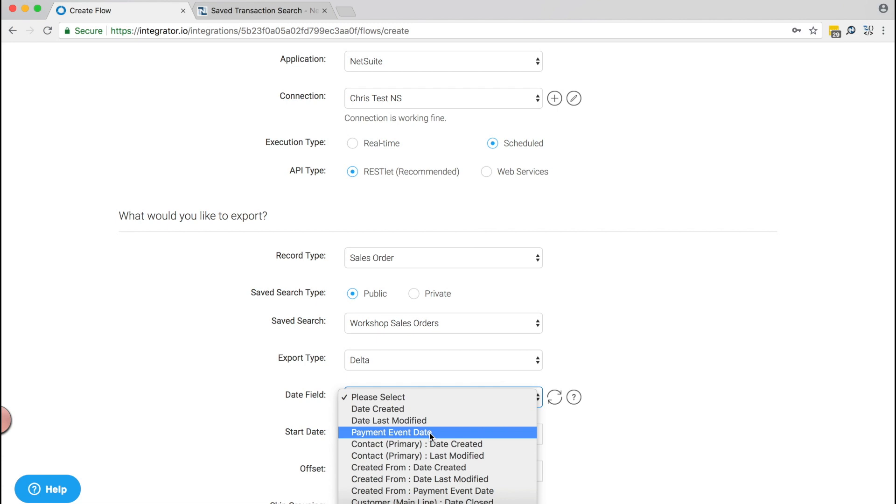
pyautogui.click(579, 421)
pyautogui.click(468, 402)
# Step: Set the export type to Once and view the boolean fields it offers
pyautogui.click(459, 361)
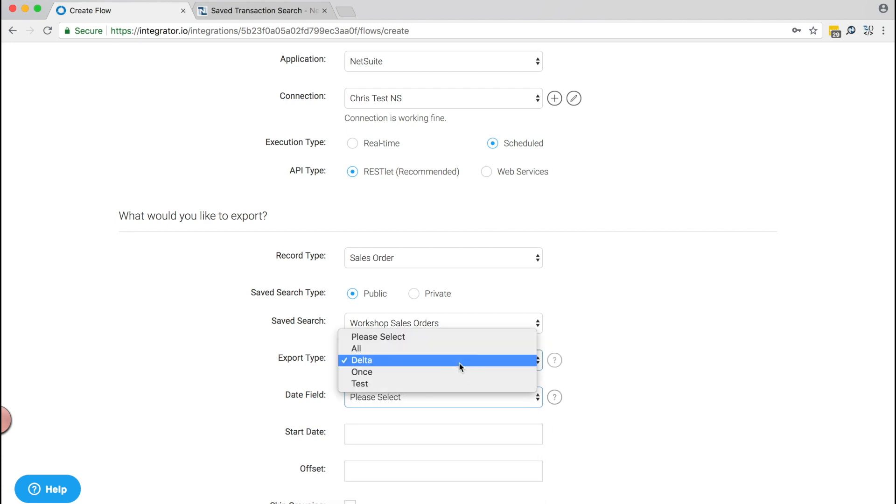
pyautogui.click(456, 372)
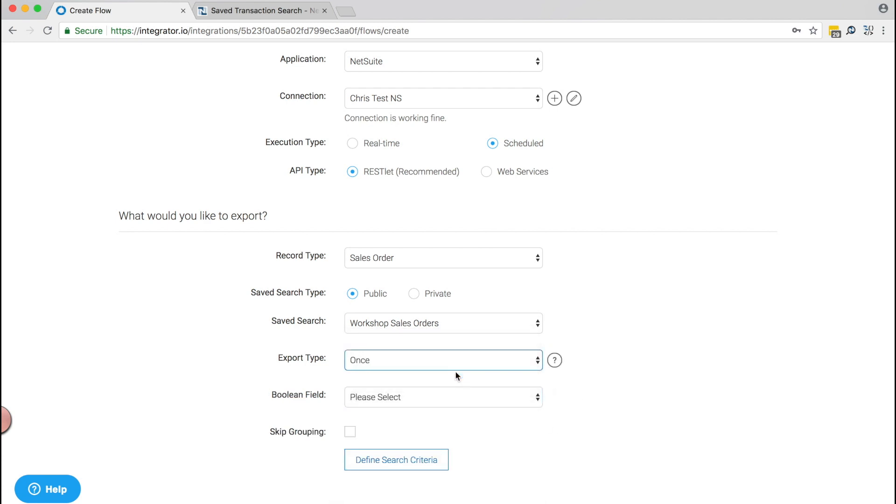
pyautogui.click(447, 395)
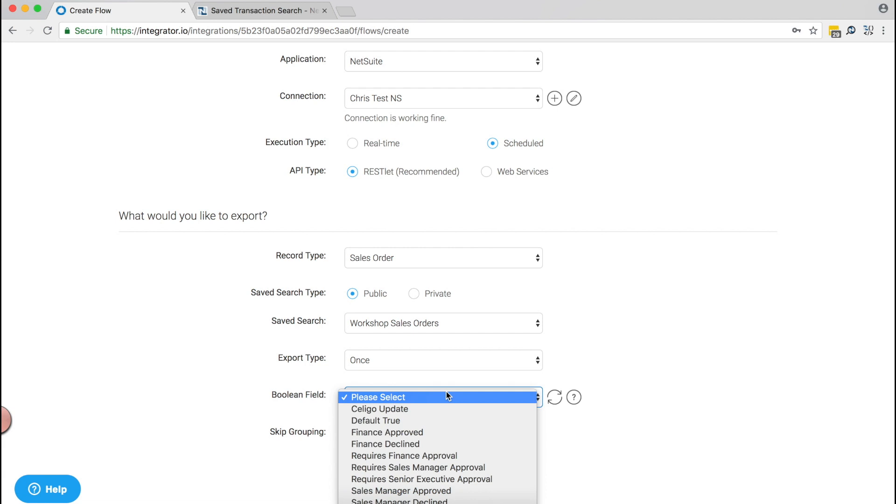
pyautogui.click(620, 452)
# Step: Try the Test export type and settle on All as the export type
pyautogui.click(516, 360)
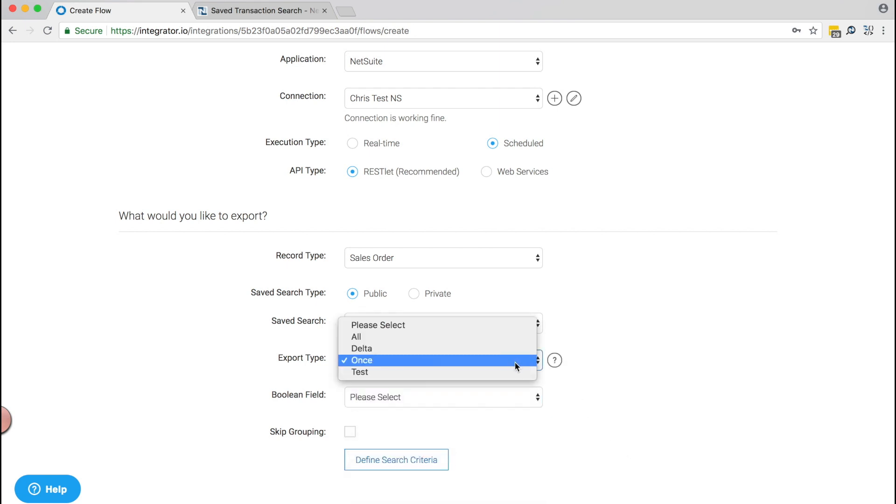
pyautogui.click(511, 369)
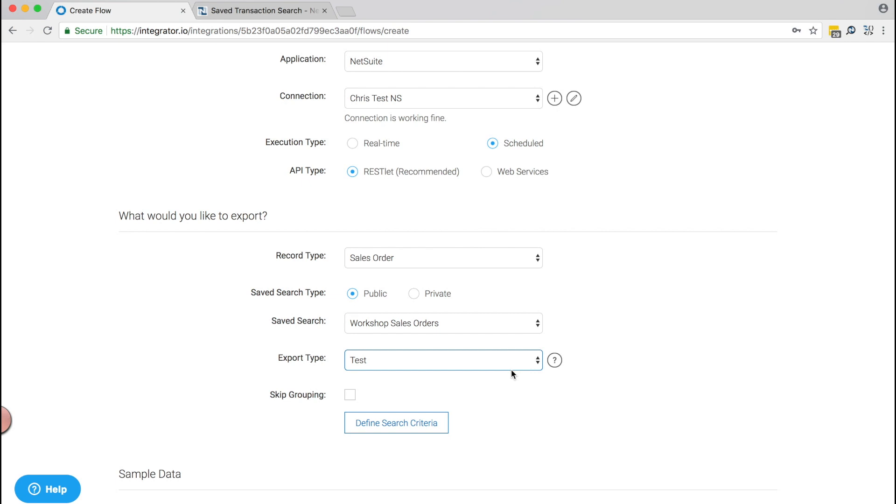
pyautogui.click(512, 359)
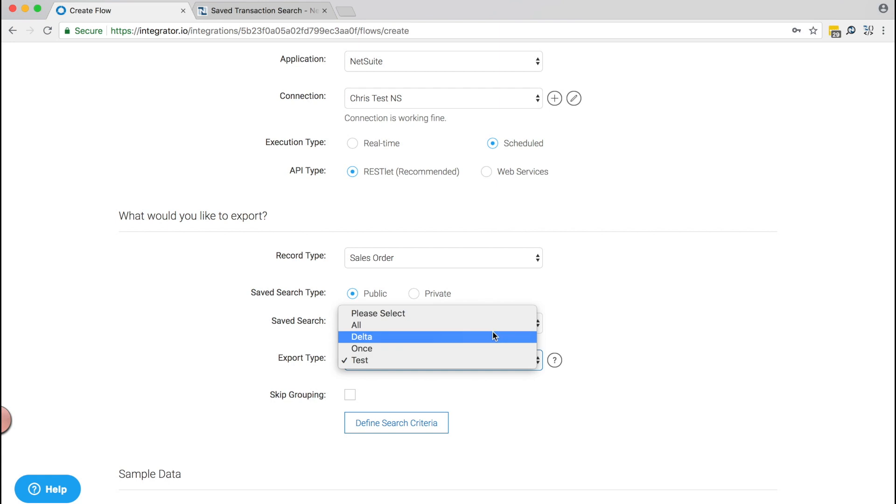
pyautogui.click(492, 324)
# Step: Preview the Workshop Sales Orders search results in NetSuite and return to the integrator.io flow
pyautogui.scroll(-1, 612, 312)
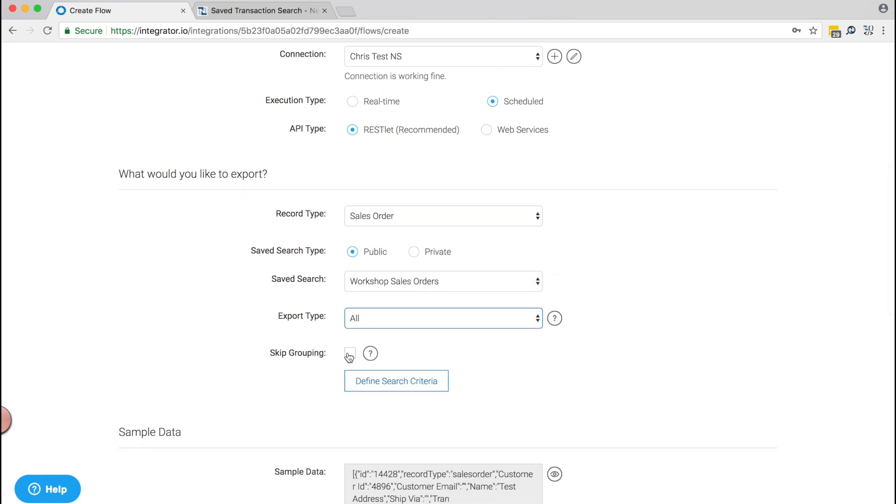
pyautogui.click(272, 13)
pyautogui.click(238, 140)
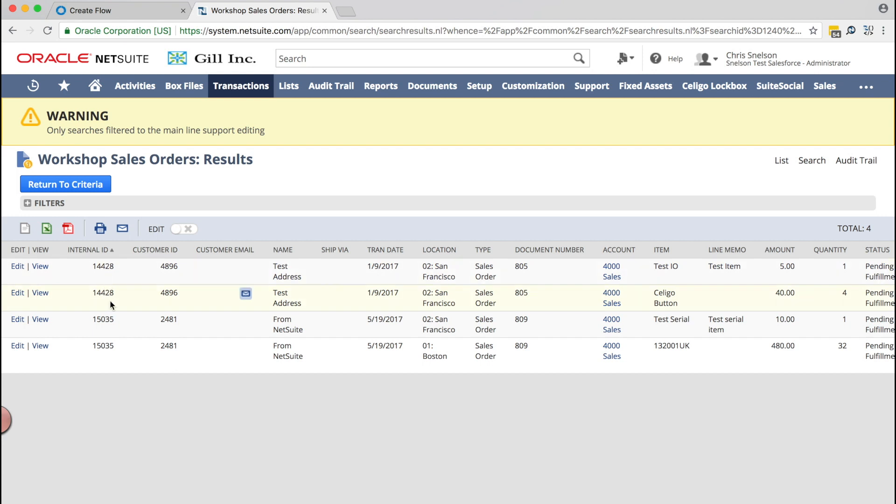
pyautogui.click(134, 11)
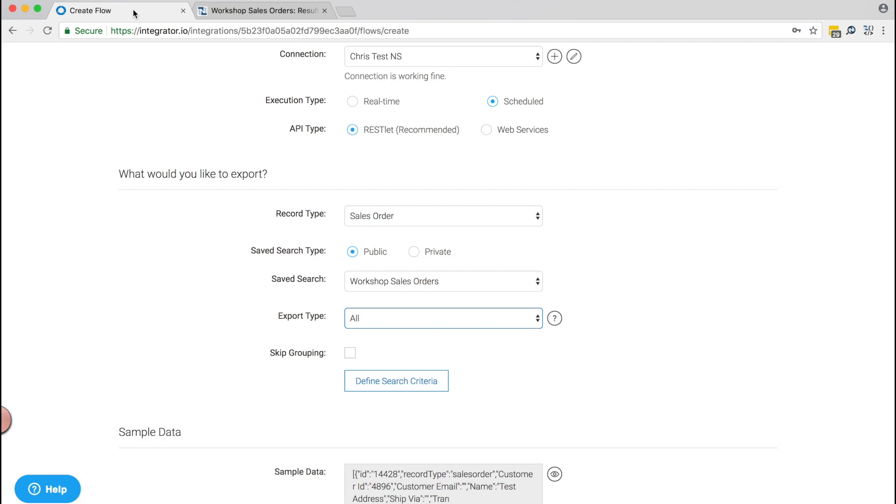
# Step: Enable Skip Grouping to refresh the sample data without grouping, and disable it again
pyautogui.click(349, 352)
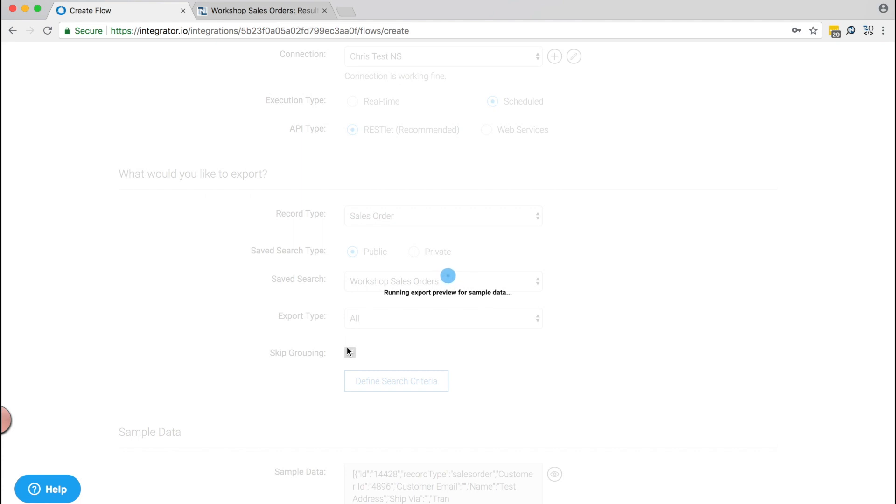
pyautogui.click(349, 352)
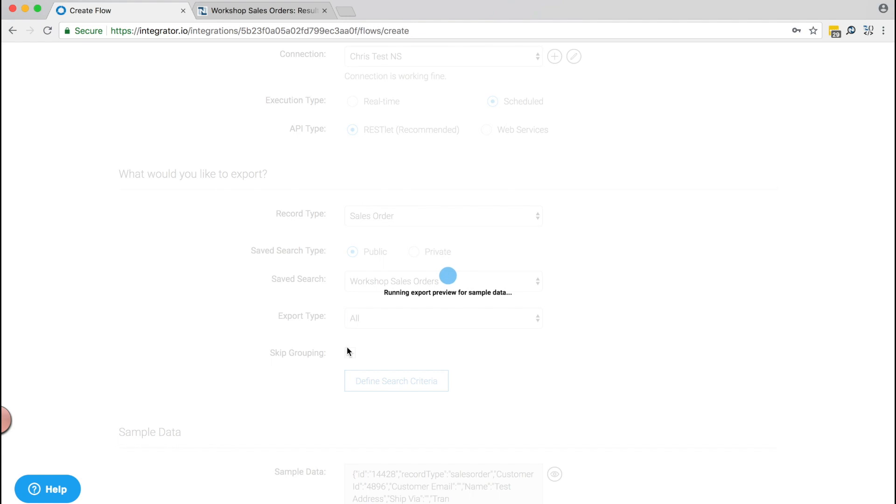
# Step: Switch to NetSuite, open the Workshop Sales Orders saved search for editing, and view the sort order in its results settings
pyautogui.click(224, 10)
pyautogui.click(95, 186)
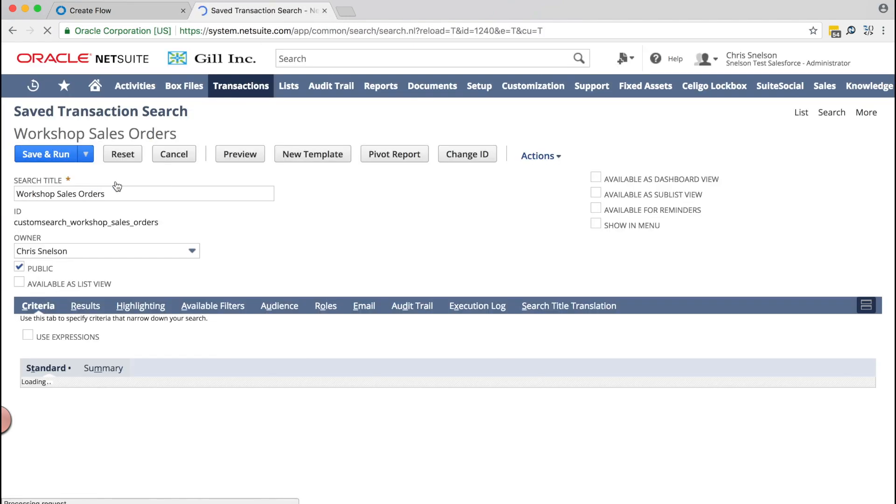
pyautogui.click(93, 304)
pyautogui.click(93, 301)
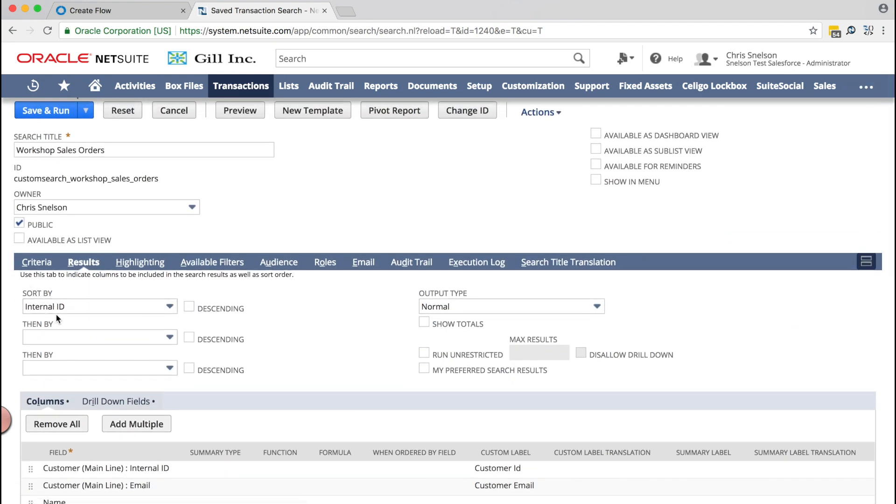
# Step: Compare the integrator.io sample data with the result columns and custom labels of the NetSuite saved search, ending back in the flow
pyautogui.click(147, 8)
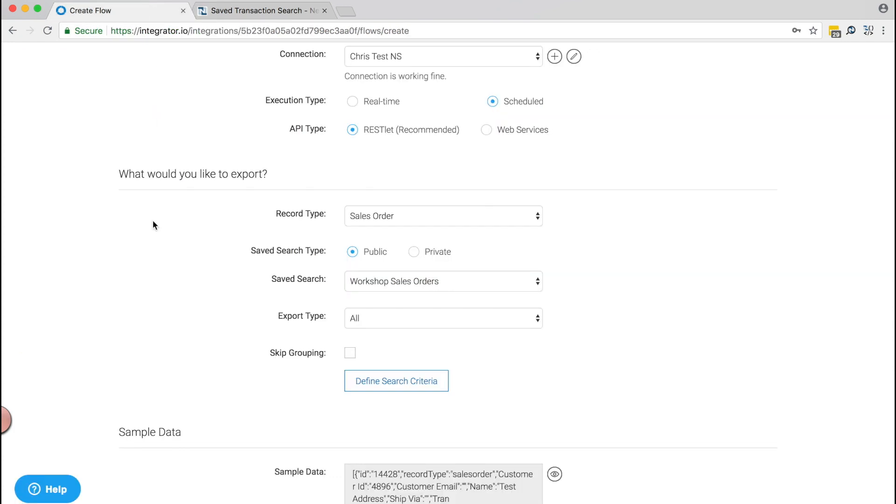
pyautogui.scroll(-5, 149, 229)
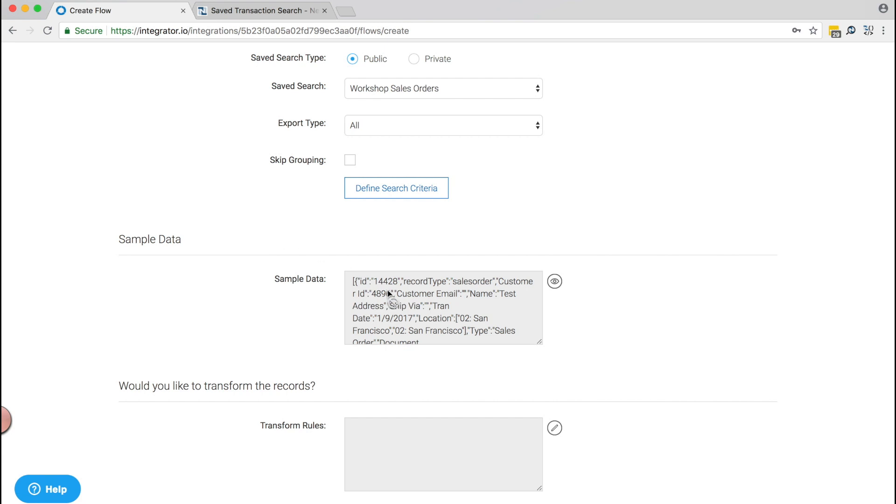
pyautogui.click(274, 11)
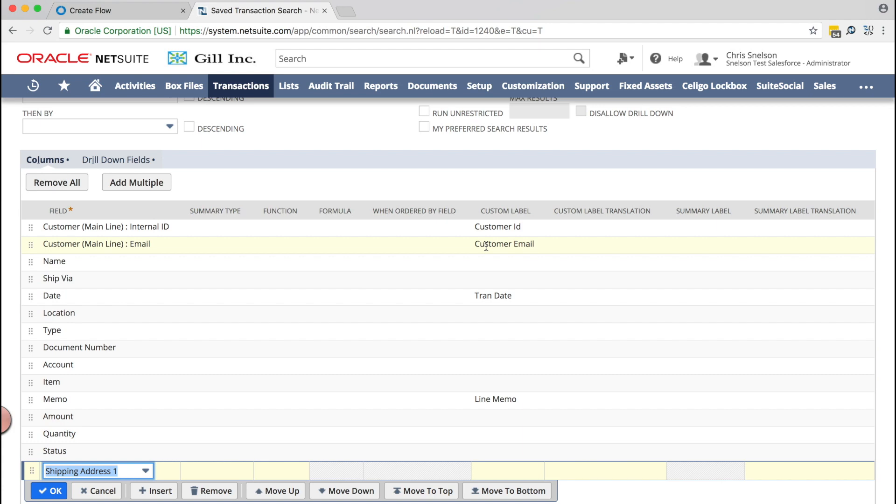
pyautogui.click(153, 13)
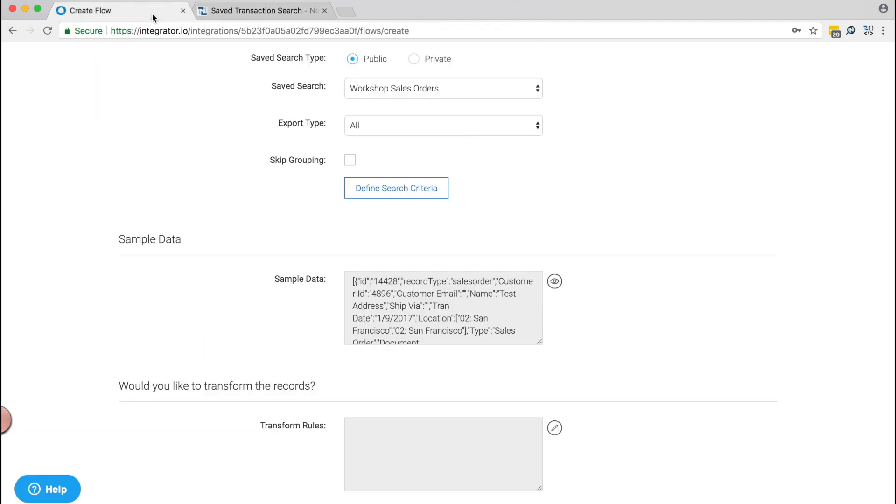
# Step: Examine Rule-#1 of the transform rules and its available extract fields, and close the editor without adding a mapping
pyautogui.scroll(-1, 417, 176)
pyautogui.scroll(-7, 416, 175)
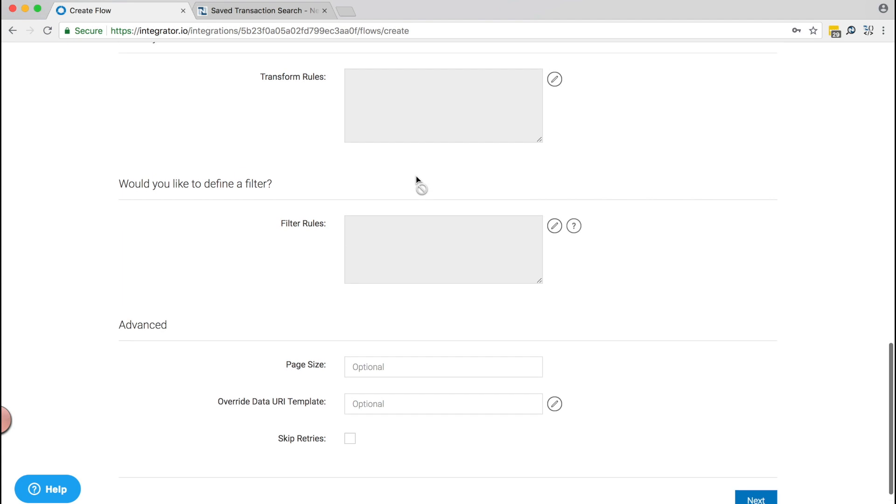
pyautogui.scroll(2, 416, 179)
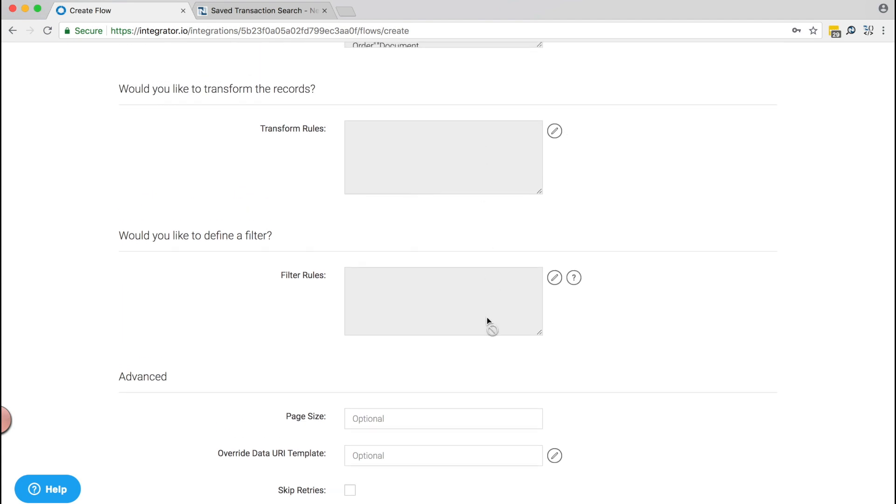
pyautogui.click(554, 133)
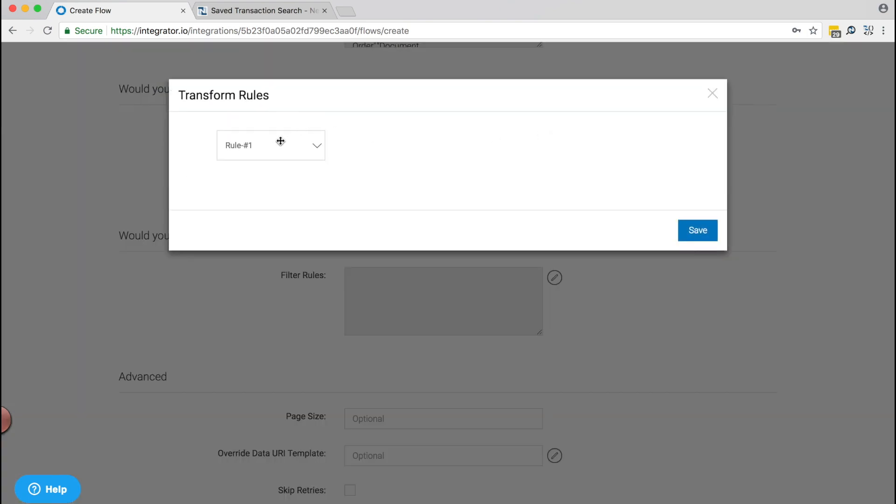
pyautogui.click(280, 143)
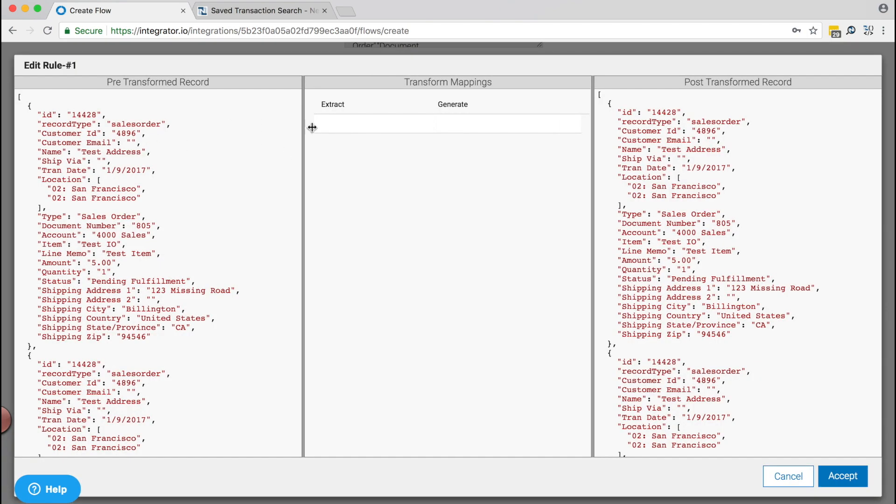
pyautogui.click(352, 125)
pyautogui.click(427, 131)
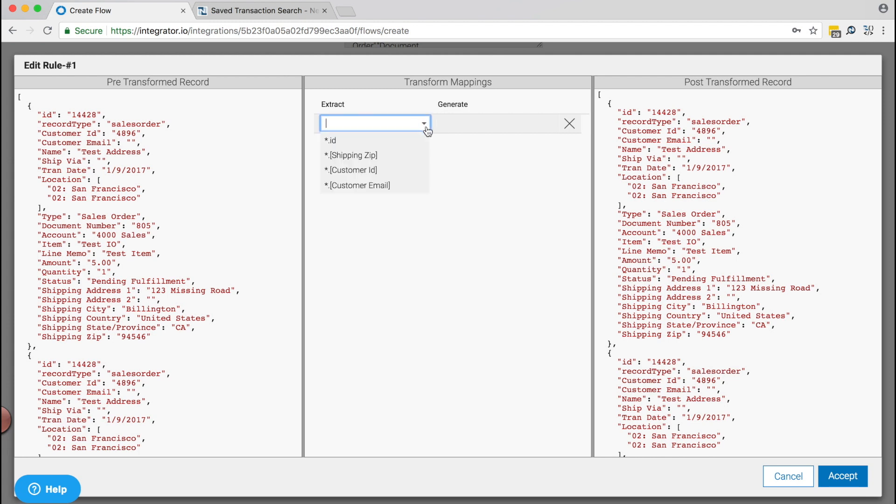
pyautogui.click(735, 143)
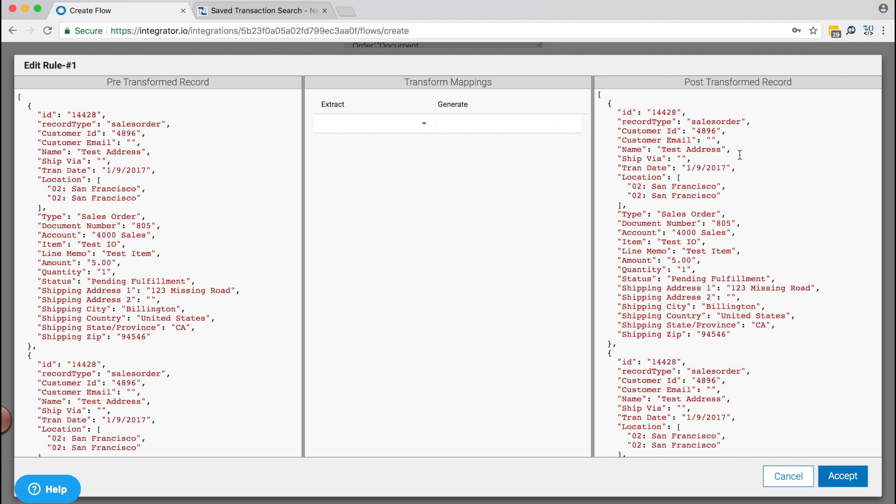
pyautogui.click(793, 483)
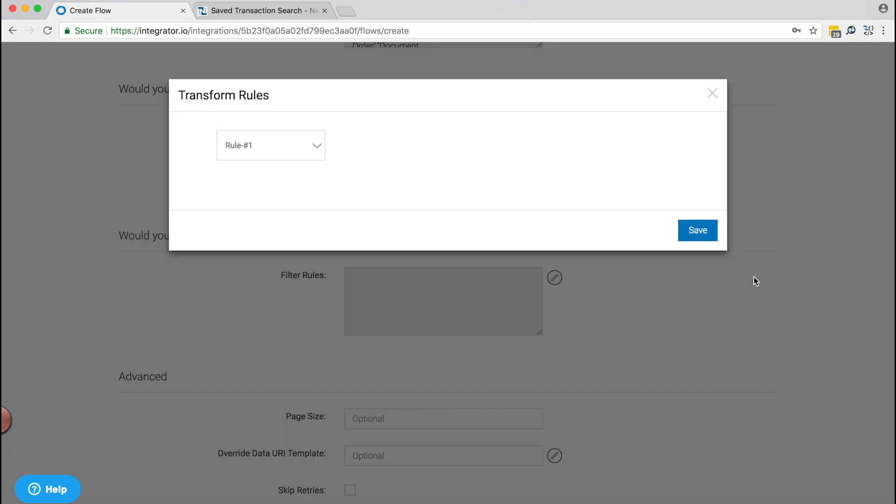
pyautogui.click(713, 93)
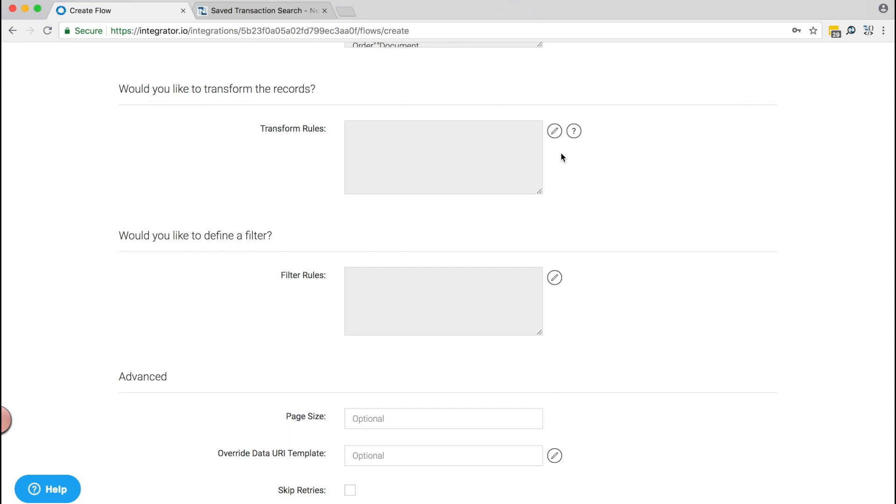
# Step: View the export's filter rules editor, cancel it without defining a filter, and go to the advanced Page Size field
pyautogui.click(554, 278)
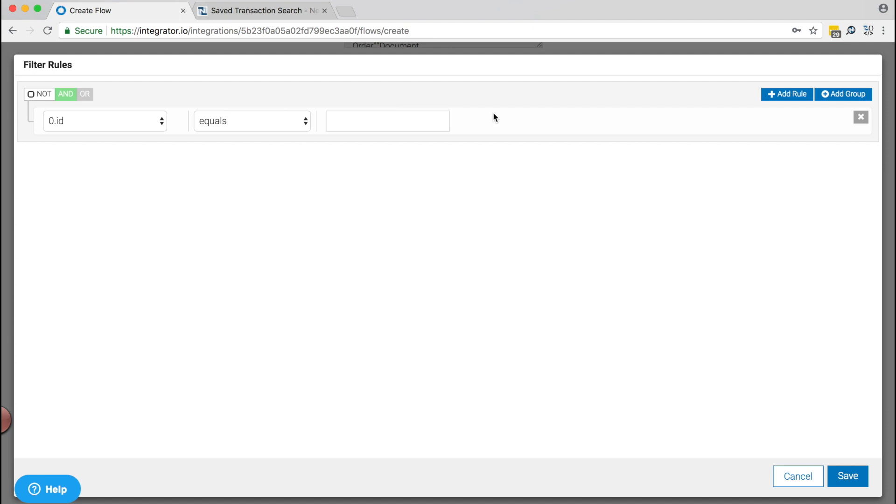
pyautogui.click(780, 485)
pyautogui.scroll(-3, 694, 264)
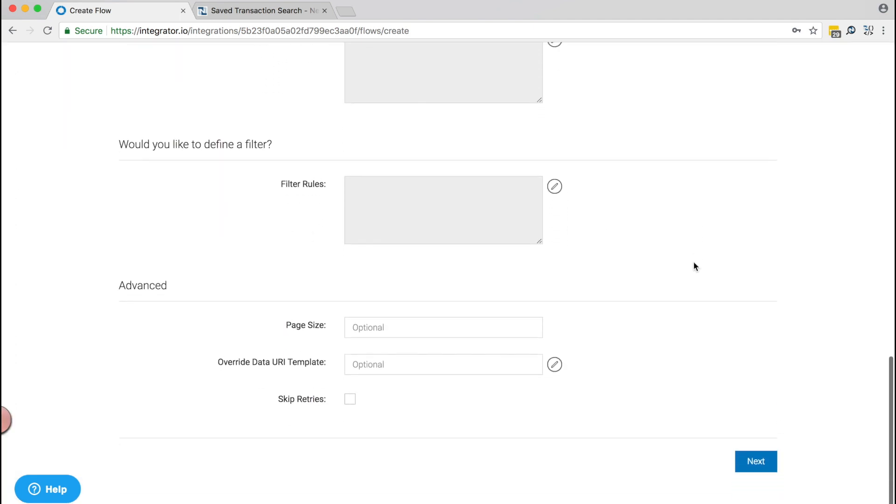
pyautogui.click(454, 329)
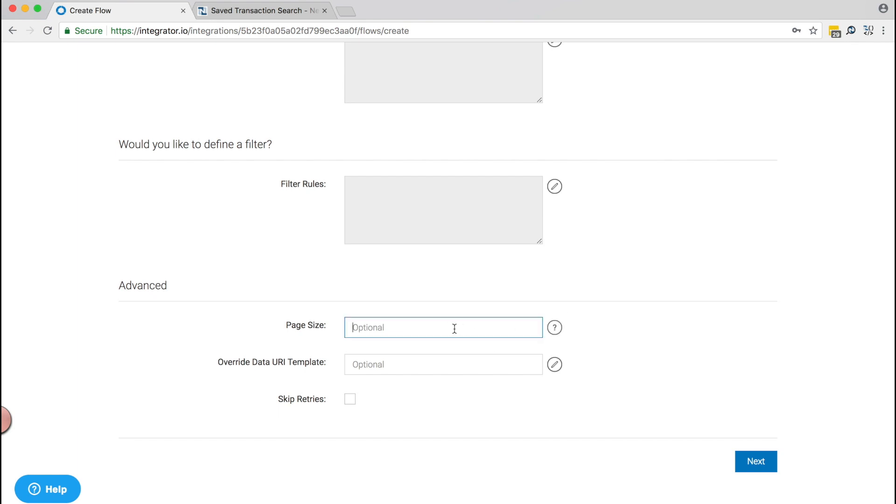